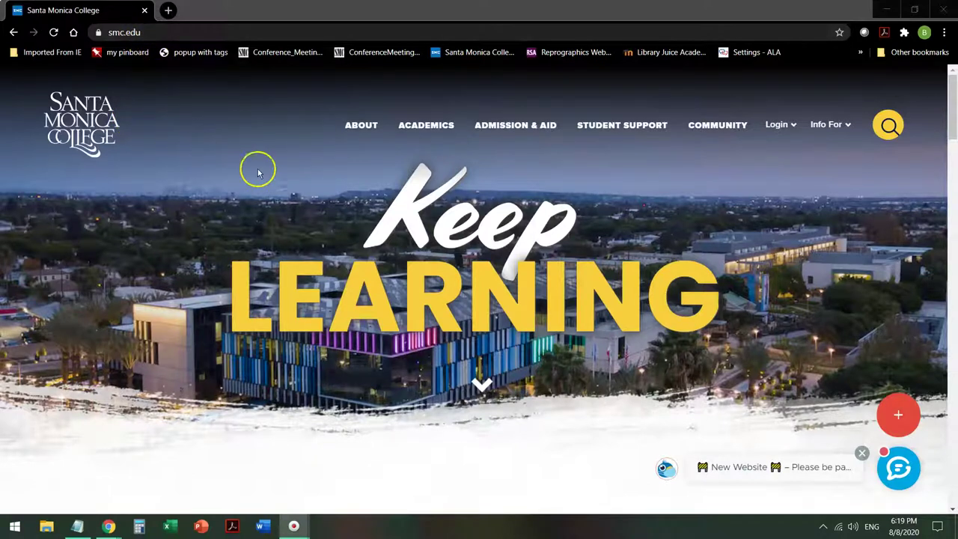
- Go from Student Support to the Library's All Databases list and scroll down to US Newsstream
{"action": "mouse_move", "coordinate": [610, 133]}
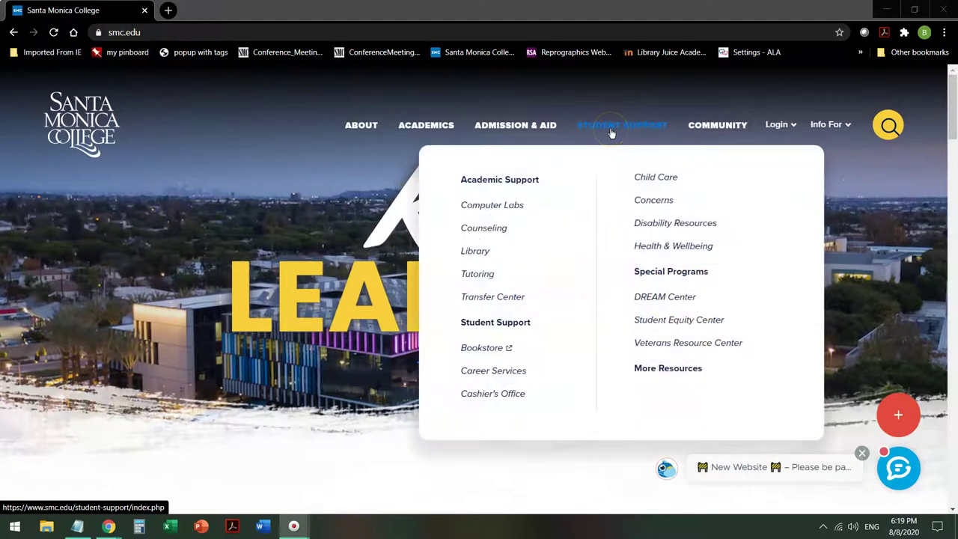
{"action": "left_click", "coordinate": [476, 253]}
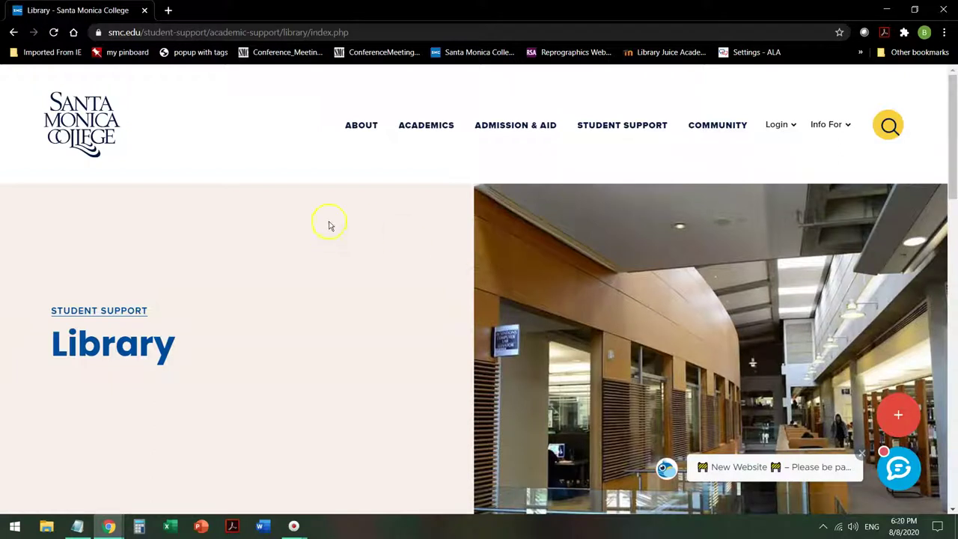
{"action": "scroll", "coordinate": [328, 225], "scroll_direction": "down", "scroll_amount": 5}
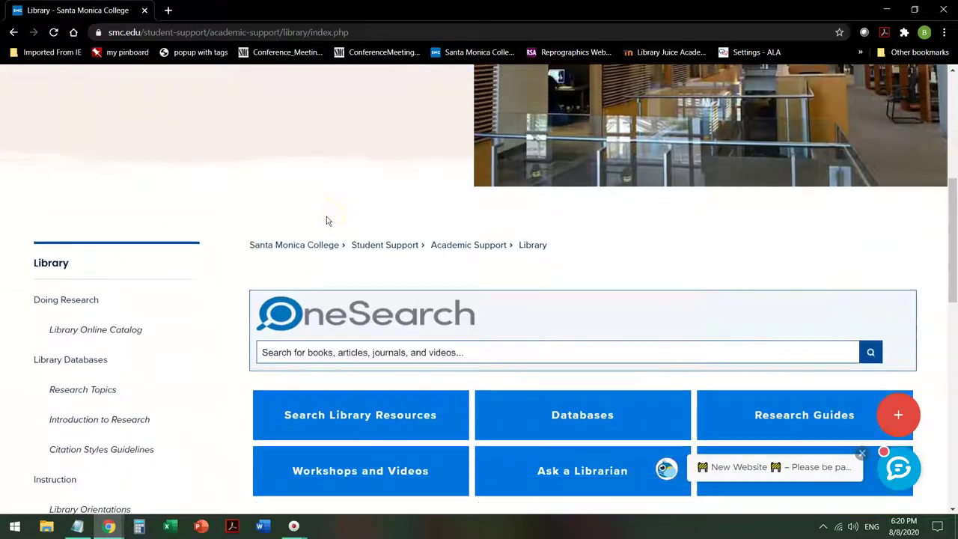
{"action": "scroll", "coordinate": [326, 221], "scroll_direction": "down", "scroll_amount": 2}
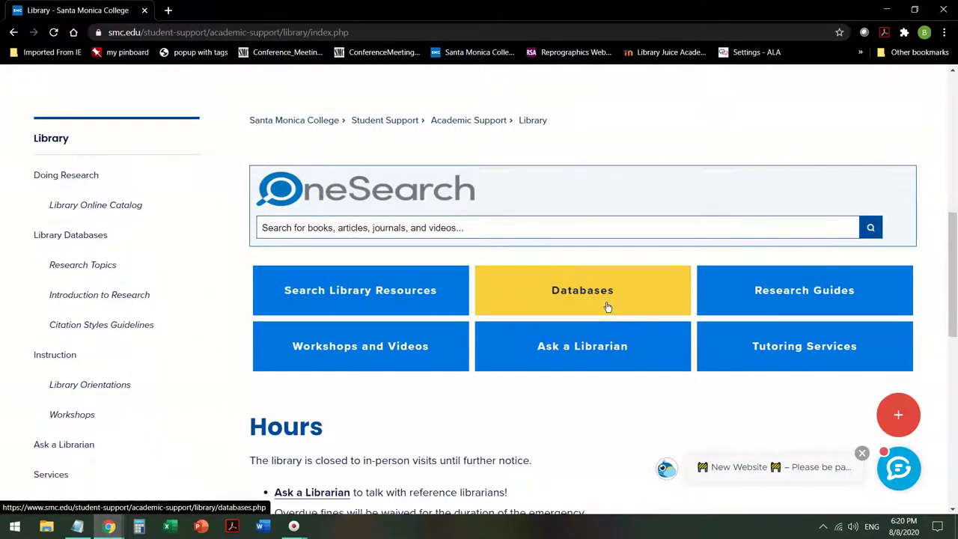
{"action": "left_click", "coordinate": [572, 293]}
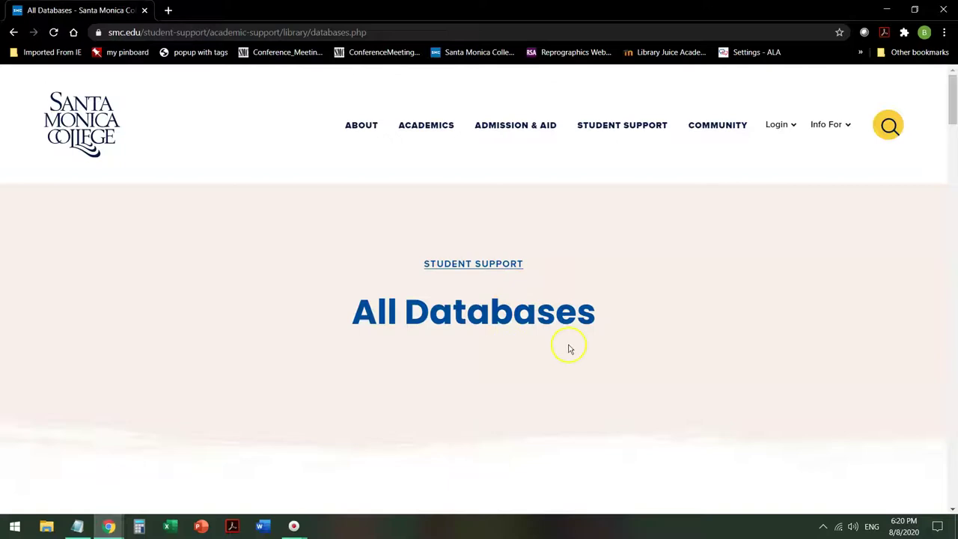
{"action": "scroll", "coordinate": [578, 313], "scroll_direction": "down", "scroll_amount": 7}
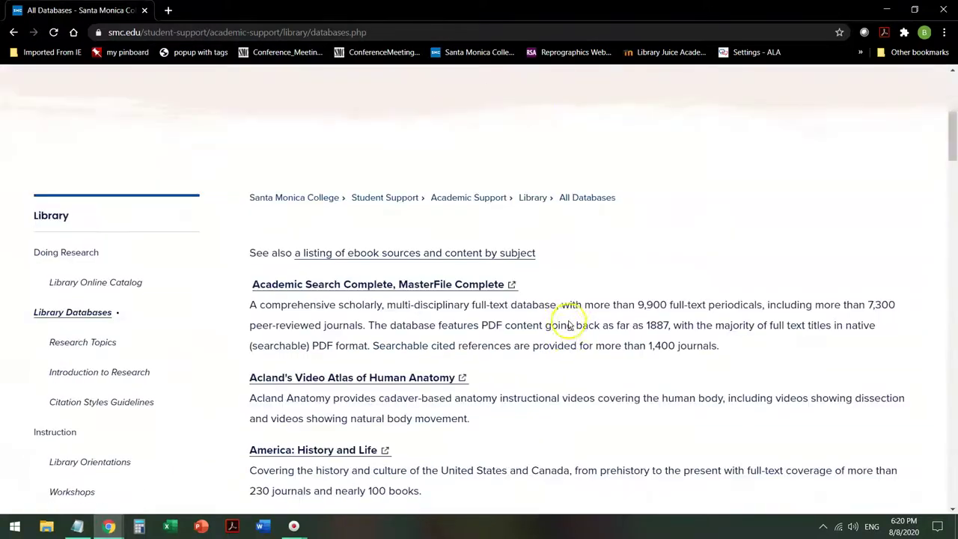
{"action": "scroll", "coordinate": [567, 322], "scroll_direction": "down", "scroll_amount": 20}
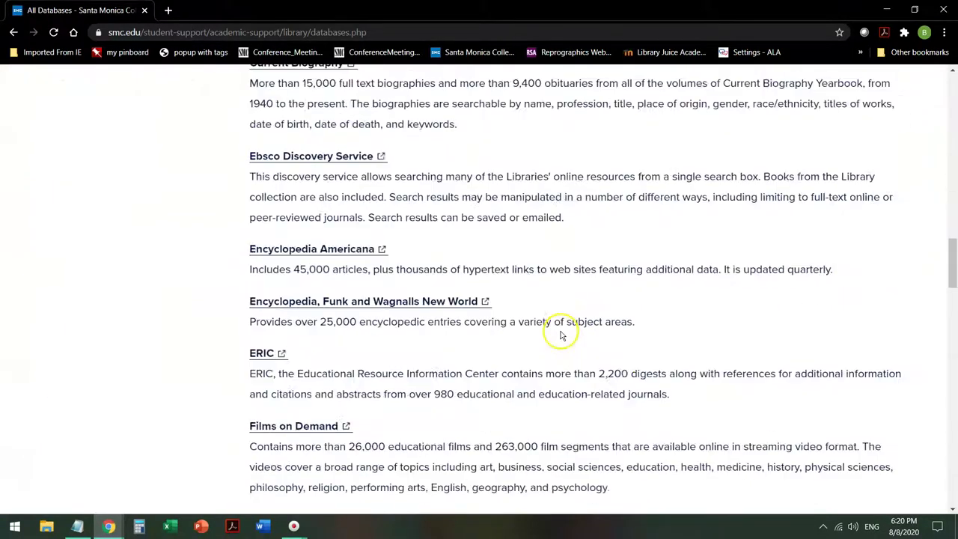
{"action": "scroll", "coordinate": [556, 329], "scroll_direction": "down", "scroll_amount": 15}
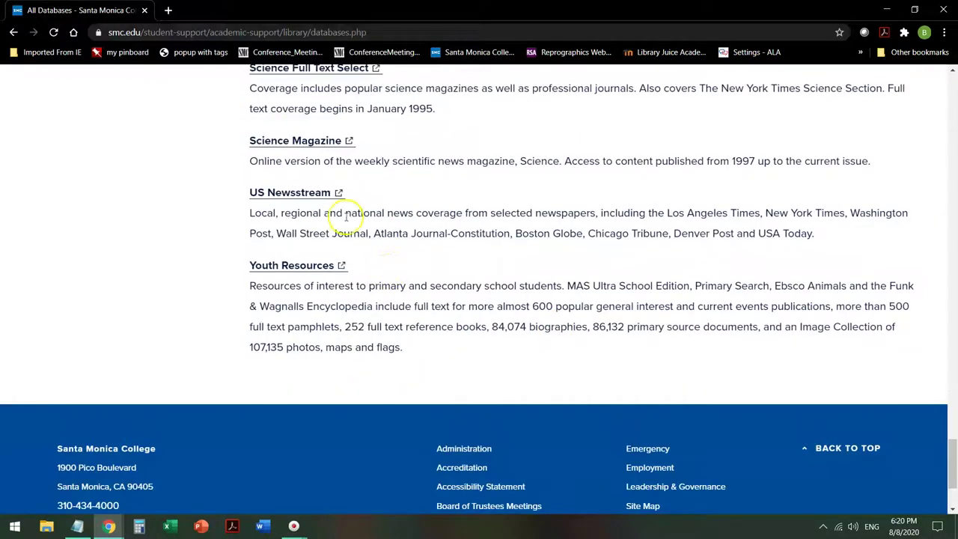
- Open US Newsstream and sign in with the autofilled SMC network credentials
{"action": "left_click", "coordinate": [285, 193]}
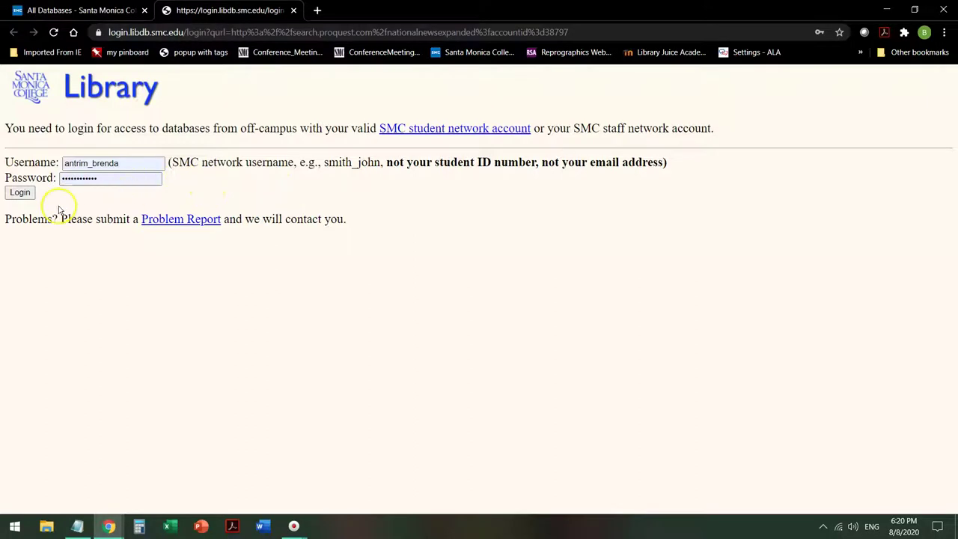
{"action": "left_click", "coordinate": [23, 193]}
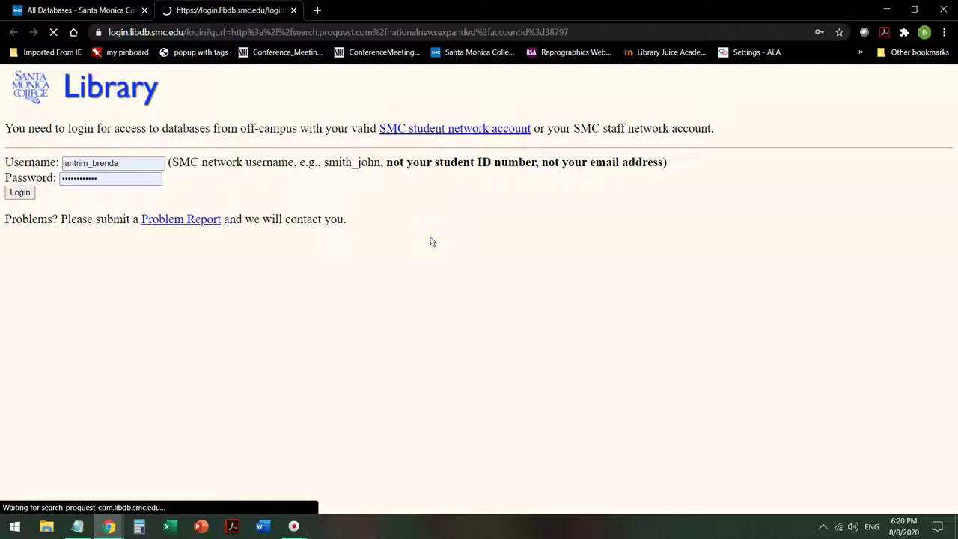
{"action": "left_click", "coordinate": [20, 193]}
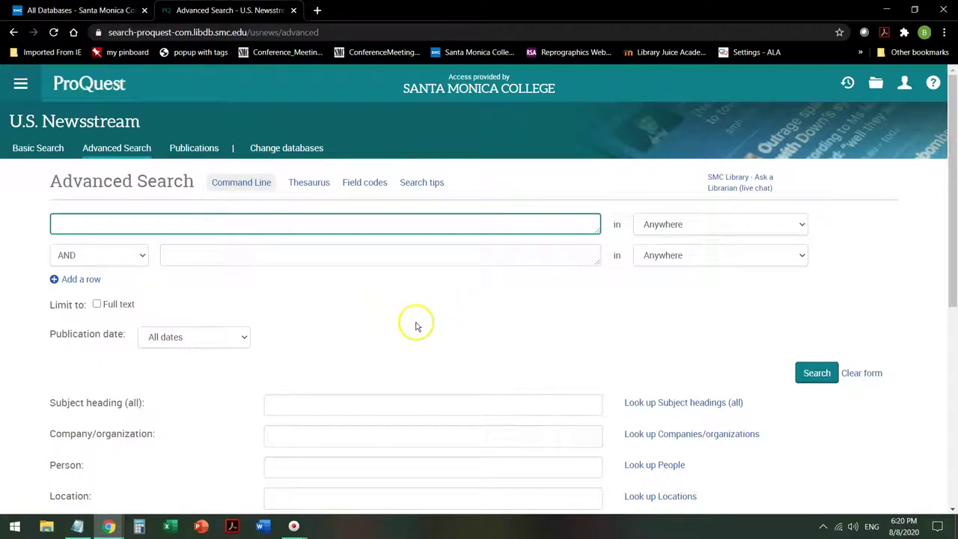
- Search full-text articles for covid-19 across all fields, leaving the field set to Anywhere
{"action": "left_click", "coordinate": [97, 305]}
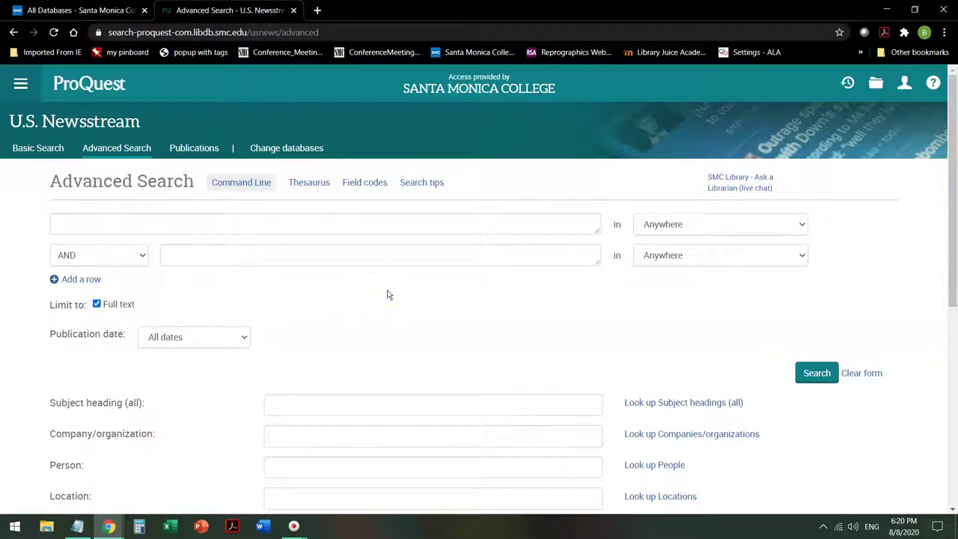
{"action": "left_click", "coordinate": [78, 225]}
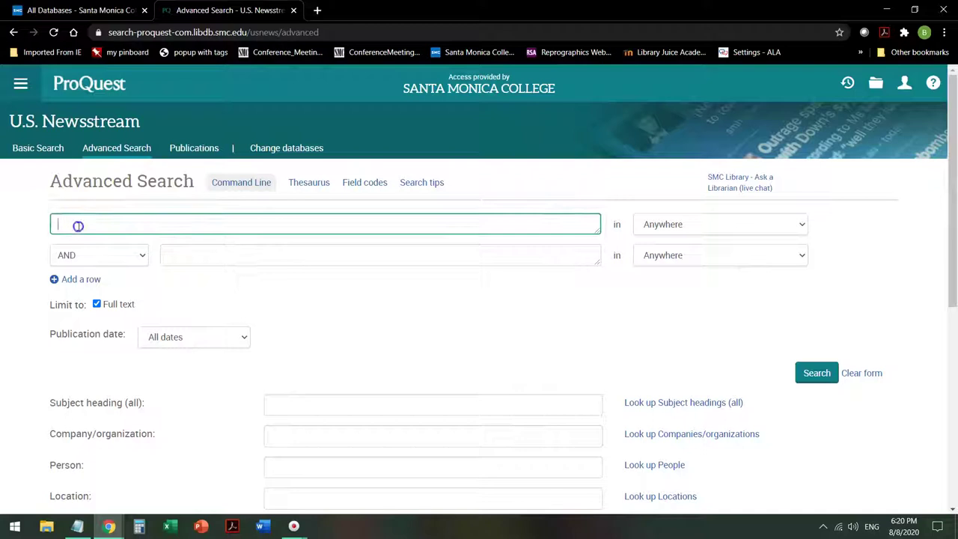
{"action": "type", "text": "covid-19"}
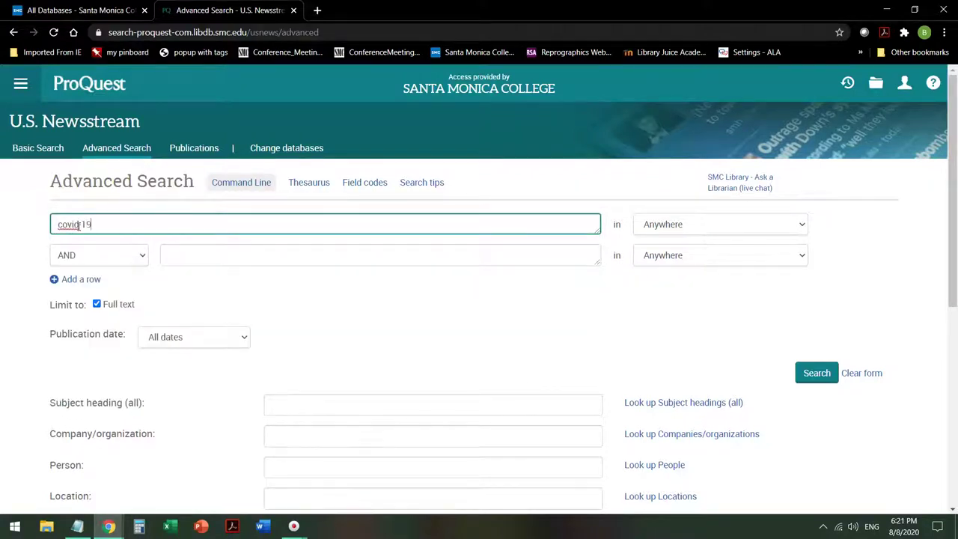
{"action": "left_click", "coordinate": [700, 223]}
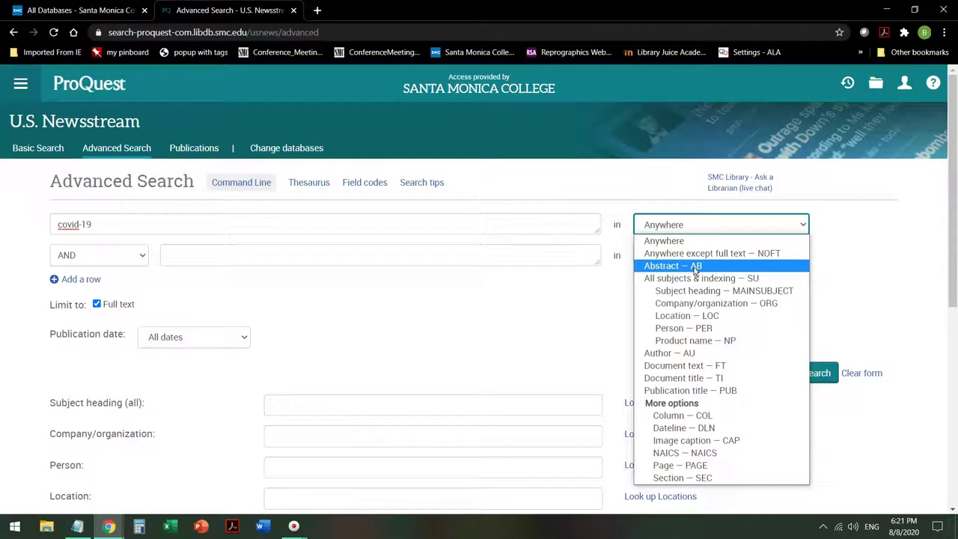
{"action": "left_click", "coordinate": [726, 283]}
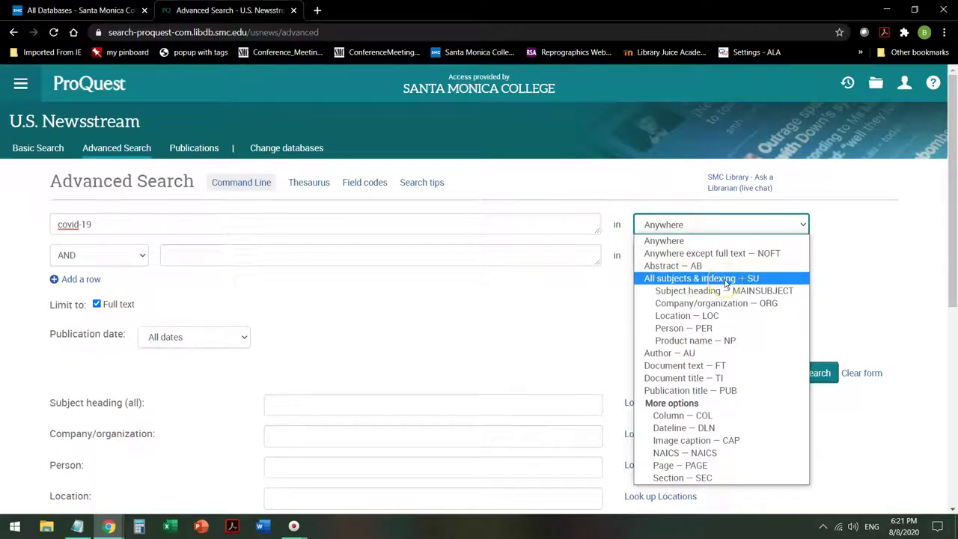
{"action": "left_click", "coordinate": [681, 355]}
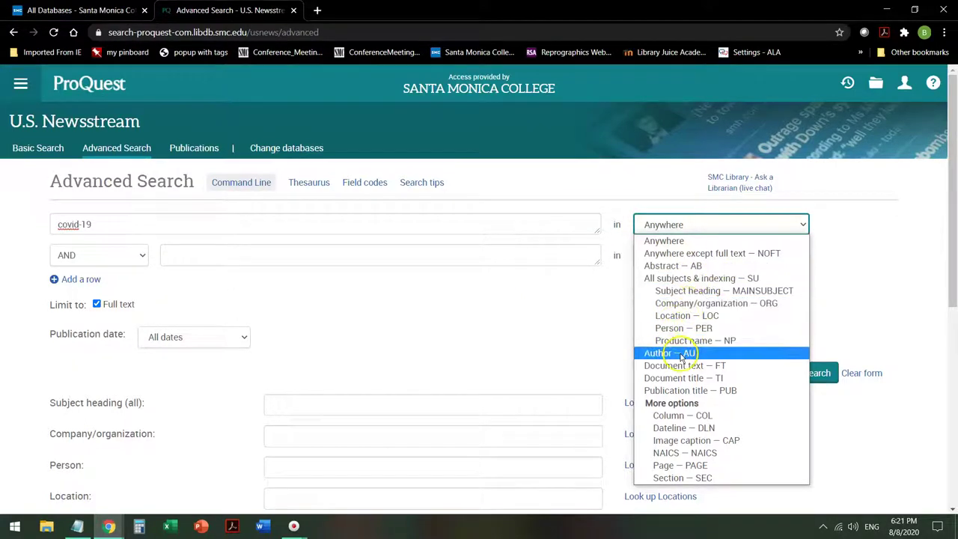
{"action": "left_click", "coordinate": [739, 393]}
{"action": "left_click", "coordinate": [690, 236]}
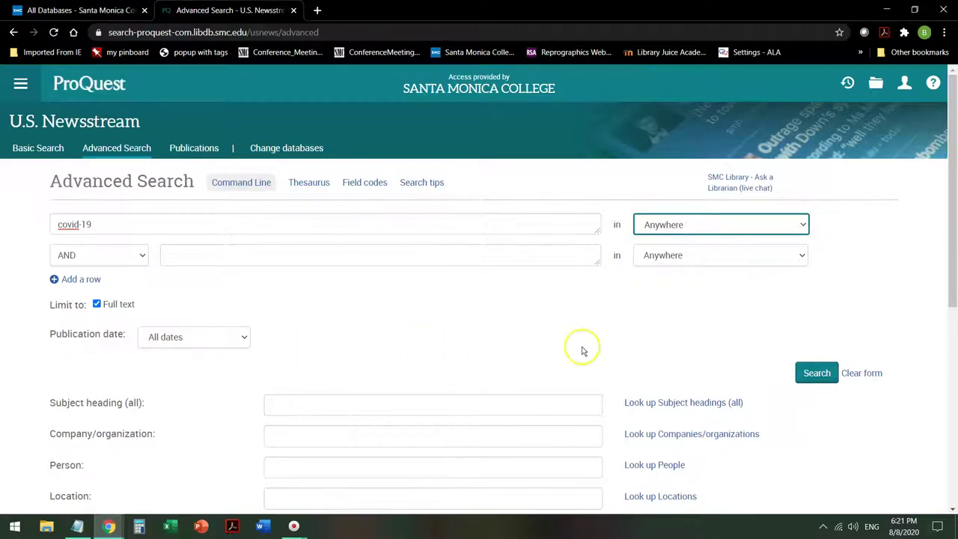
{"action": "scroll", "coordinate": [793, 367], "scroll_direction": "down", "scroll_amount": 2}
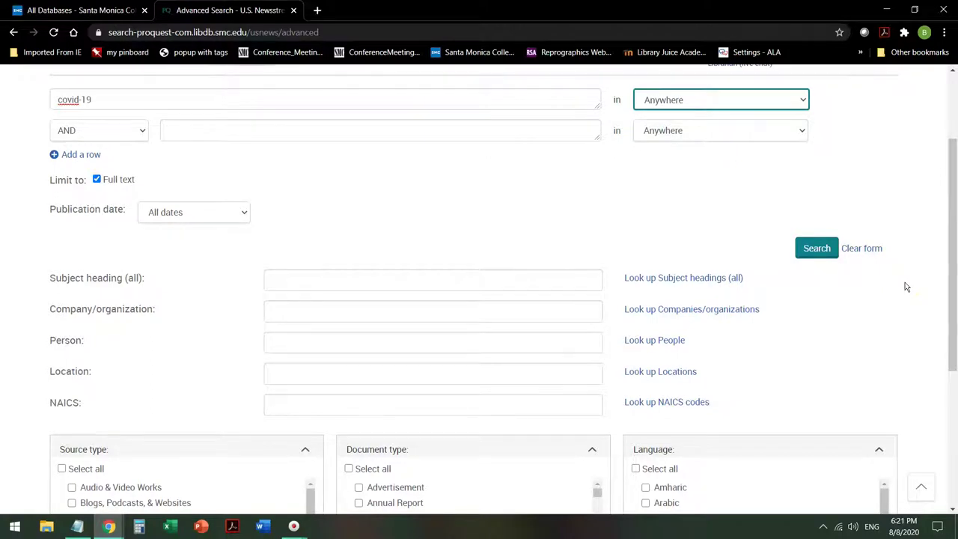
{"action": "left_click", "coordinate": [817, 249]}
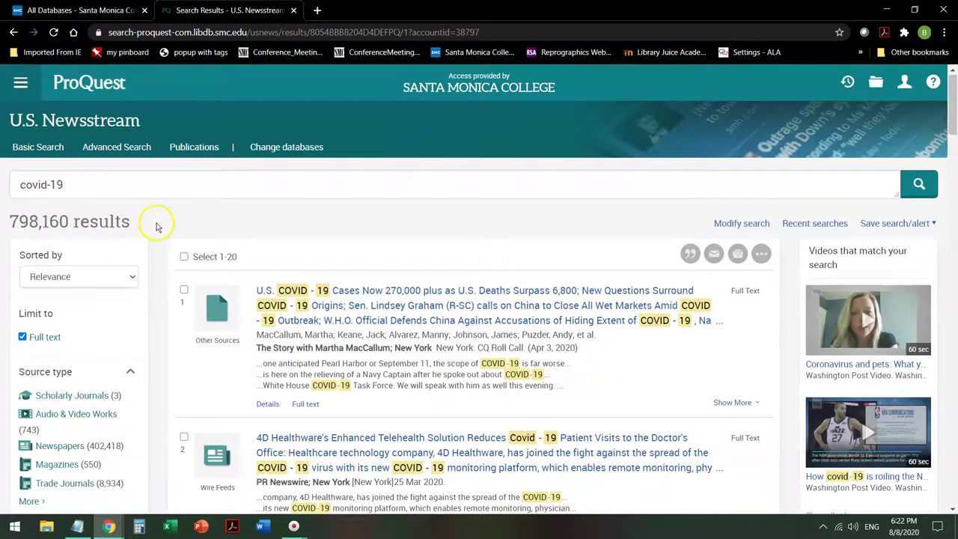
- Filter the 798,160 covid-19 results to the Newspapers source type
{"action": "scroll", "coordinate": [158, 229], "scroll_direction": "down", "scroll_amount": 3}
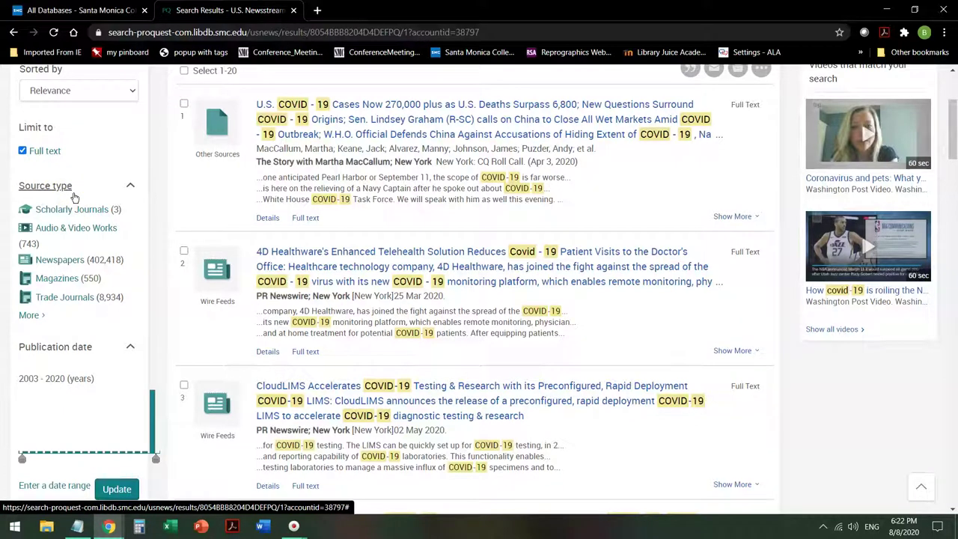
{"action": "scroll", "coordinate": [132, 192], "scroll_direction": "up", "scroll_amount": 2}
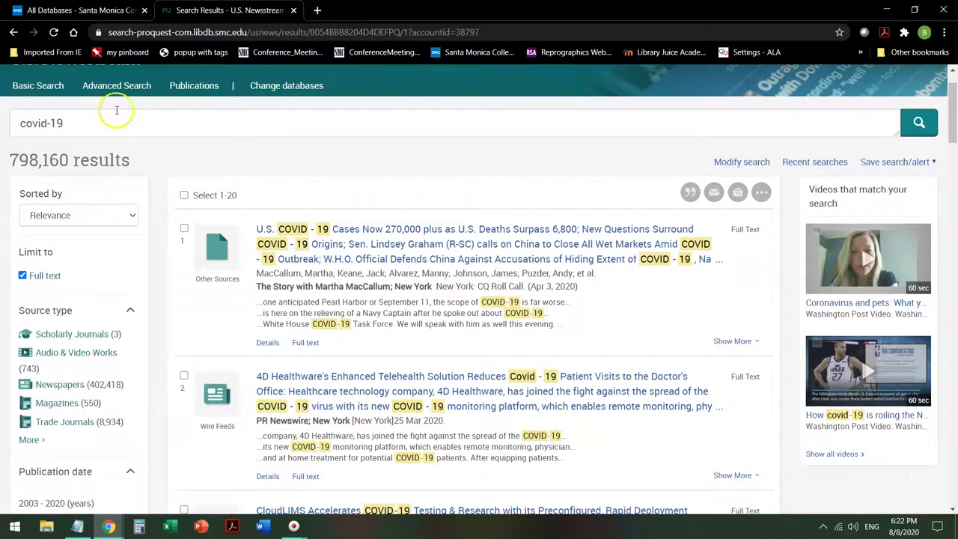
{"action": "scroll", "coordinate": [104, 116], "scroll_direction": "up", "scroll_amount": 1}
{"action": "scroll", "coordinate": [147, 149], "scroll_direction": "down", "scroll_amount": 2}
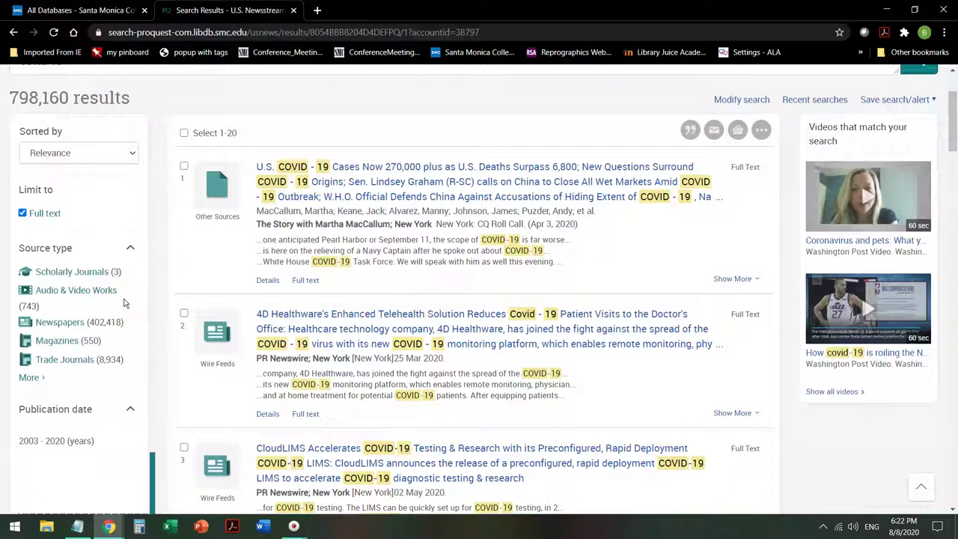
{"action": "left_click", "coordinate": [72, 385]}
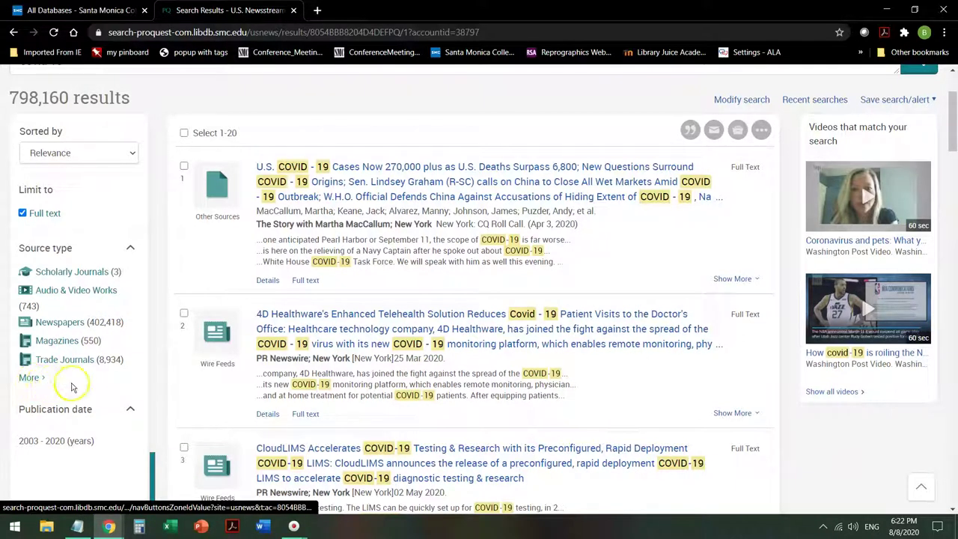
{"action": "left_click", "coordinate": [62, 323]}
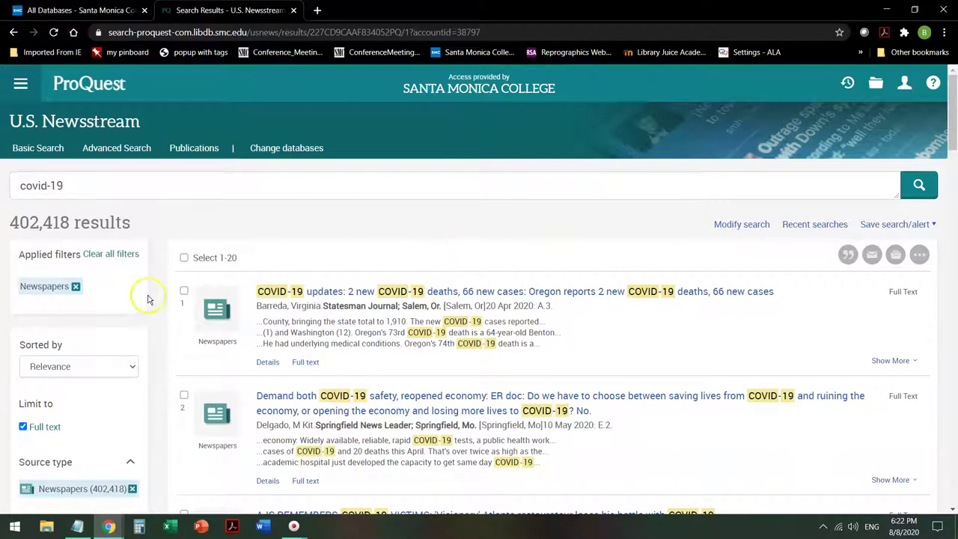
{"action": "scroll", "coordinate": [166, 306], "scroll_direction": "down", "scroll_amount": 3}
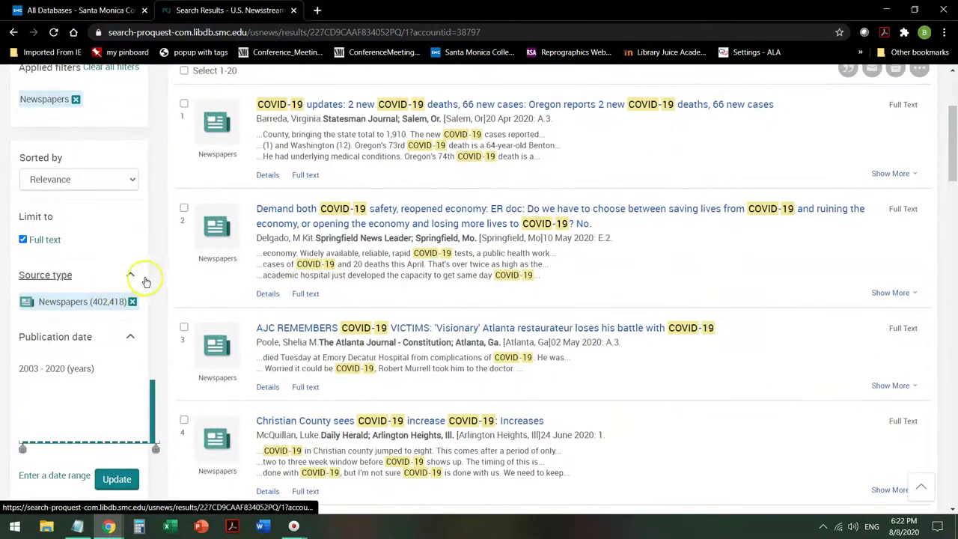
{"action": "scroll", "coordinate": [134, 274], "scroll_direction": "down", "scroll_amount": 2}
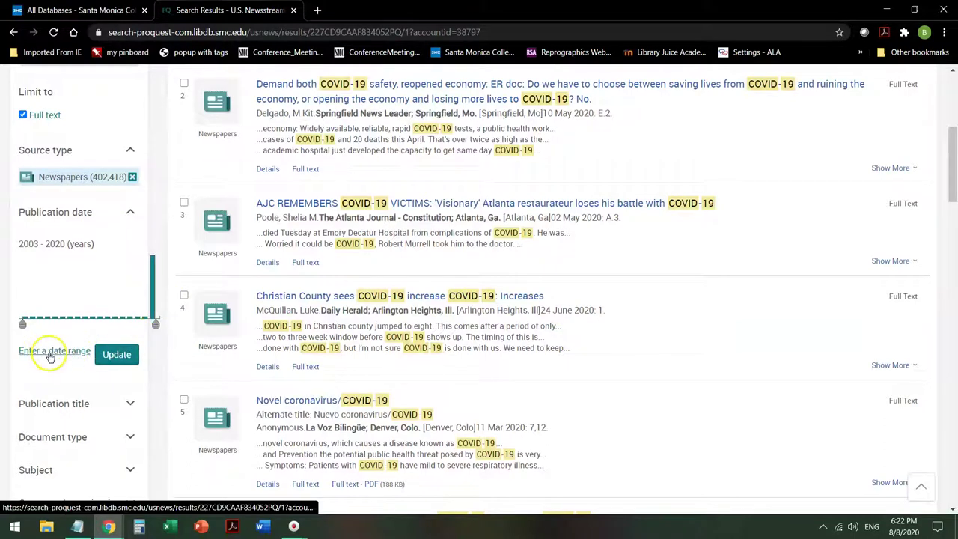
{"action": "mouse_move", "coordinate": [23, 329]}
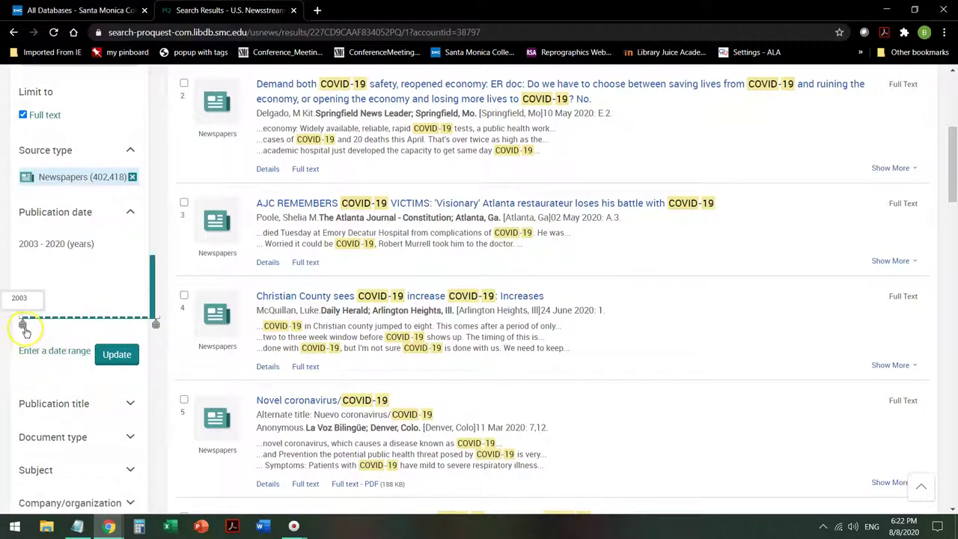
- Restrict publication dates to July 26 through August 8, 2020 and update the results
{"action": "left_click", "coordinate": [64, 352]}
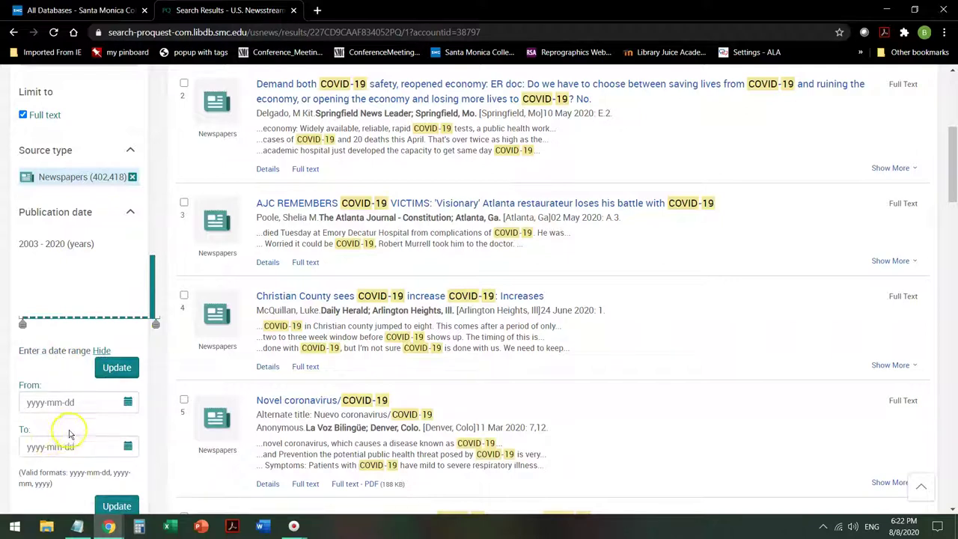
{"action": "left_click", "coordinate": [128, 402]}
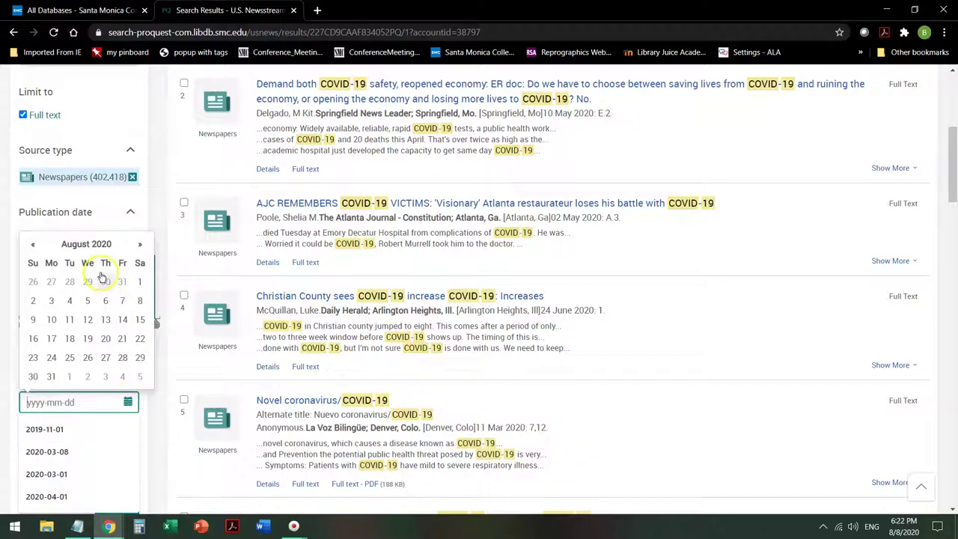
{"action": "left_click", "coordinate": [33, 244]}
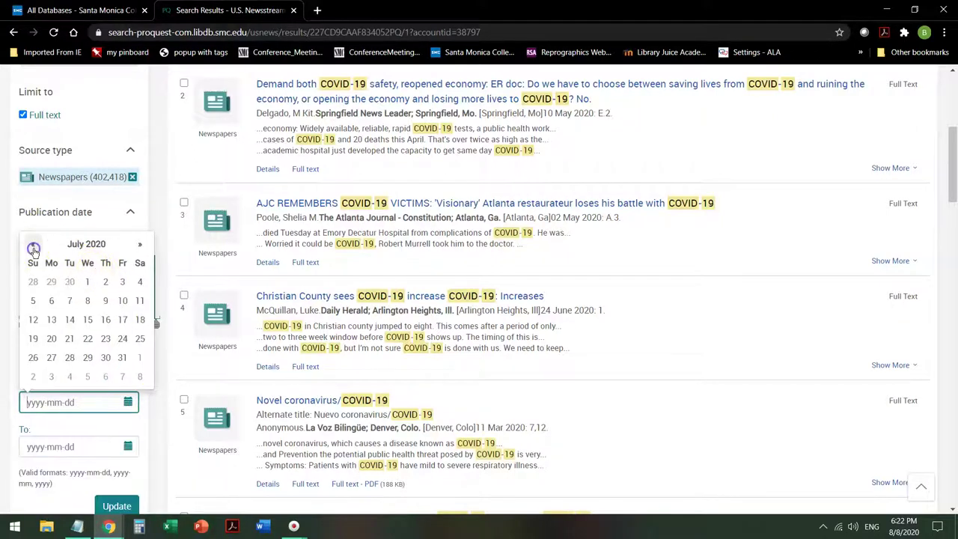
{"action": "left_click", "coordinate": [33, 357]}
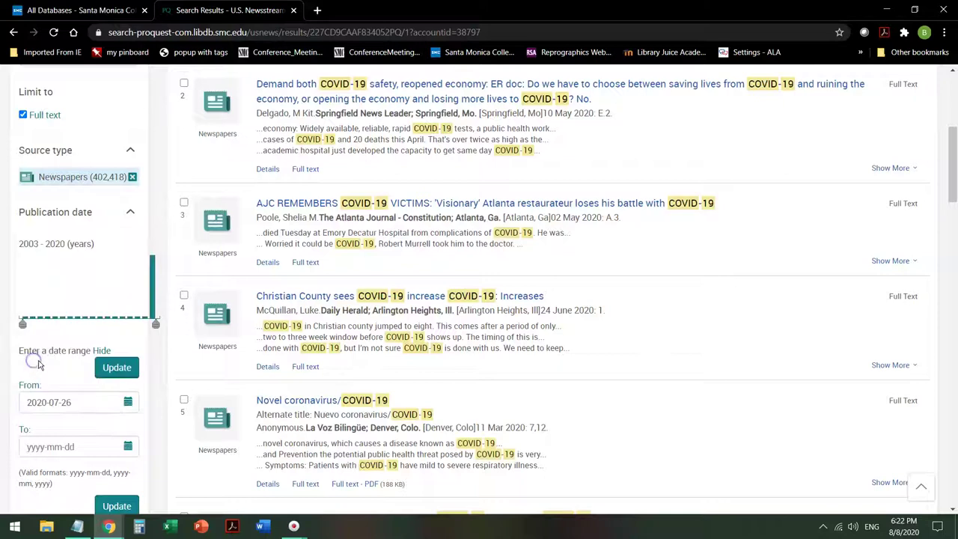
{"action": "left_click", "coordinate": [128, 446]}
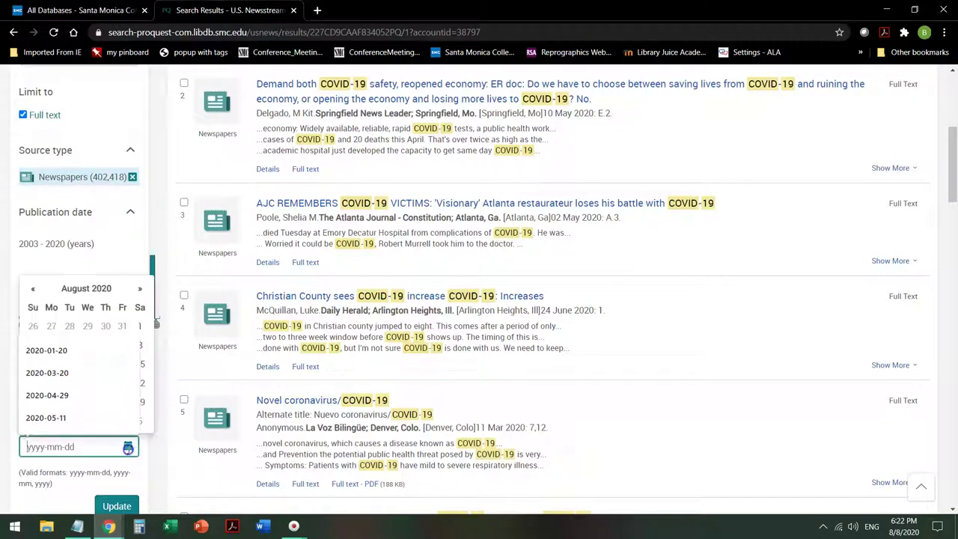
{"action": "left_click", "coordinate": [143, 344]}
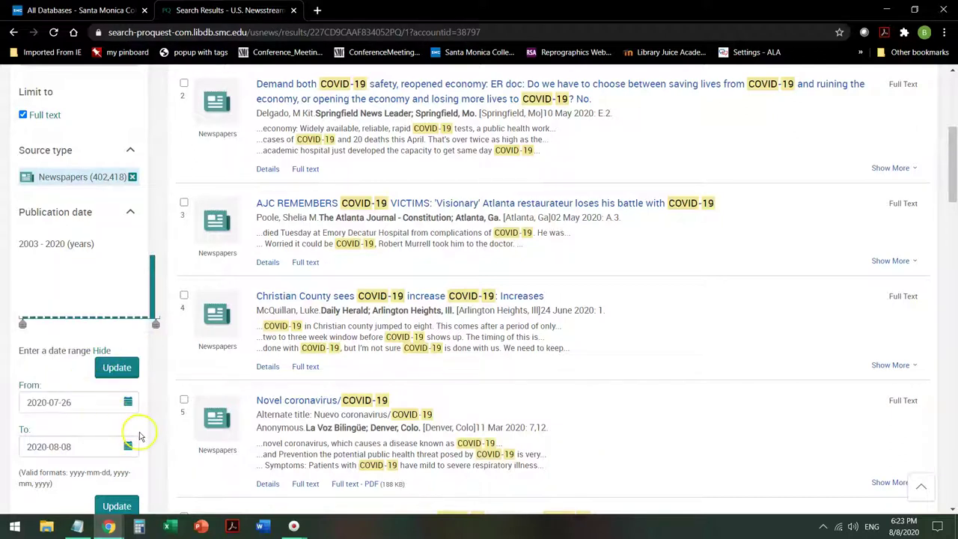
{"action": "scroll", "coordinate": [138, 437], "scroll_direction": "down", "scroll_amount": 2}
{"action": "left_click", "coordinate": [113, 381]}
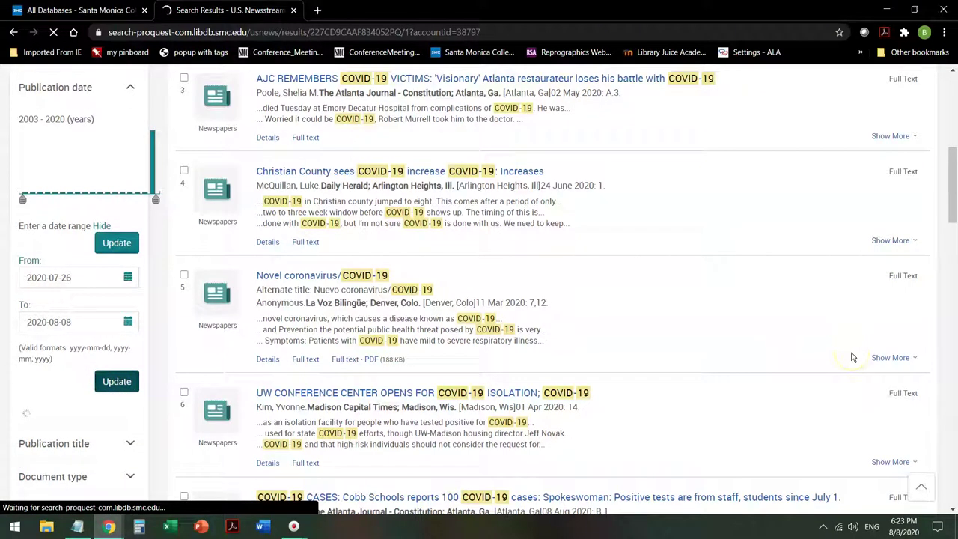
- Filter the results to the covid-19 subject, leaving 18,661 articles
{"action": "scroll", "coordinate": [834, 354], "scroll_direction": "up", "scroll_amount": 1}
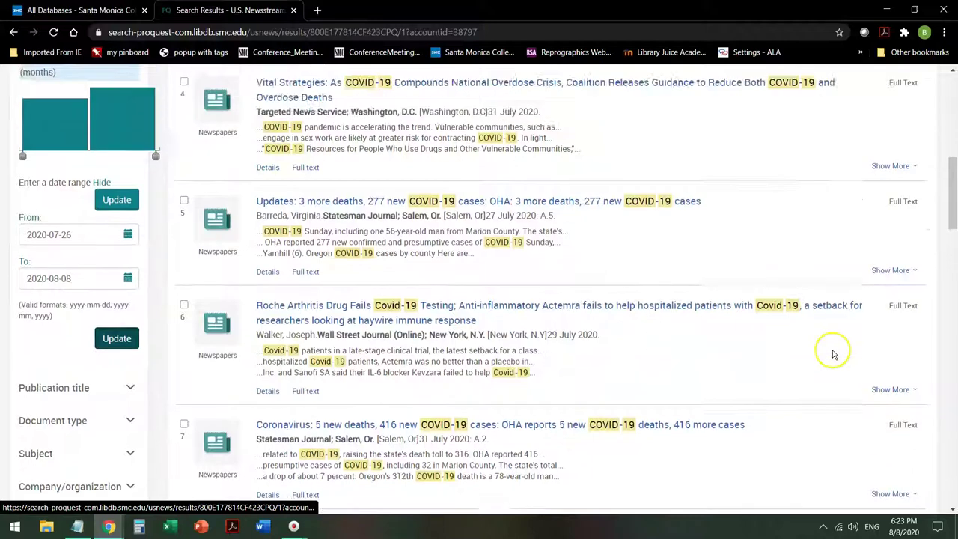
{"action": "scroll", "coordinate": [832, 354], "scroll_direction": "up", "scroll_amount": 7}
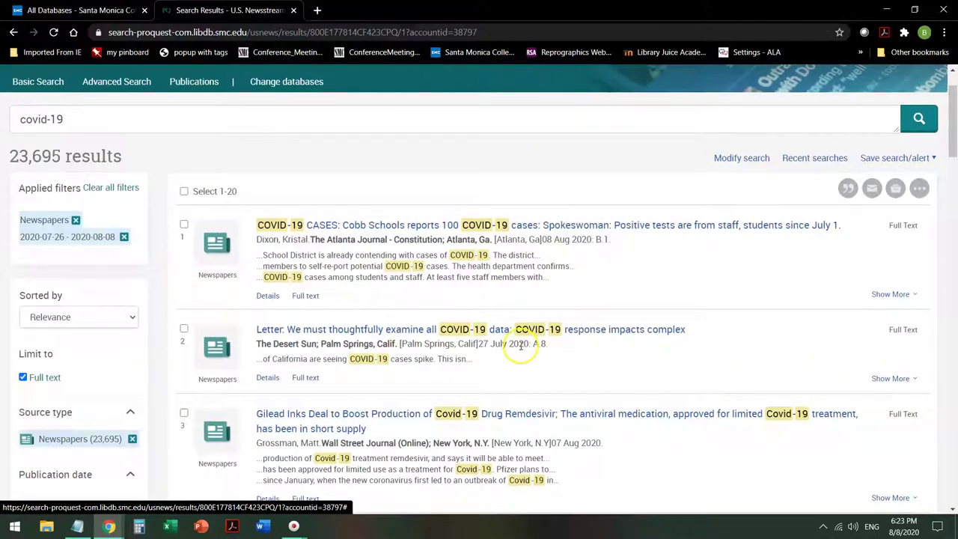
{"action": "scroll", "coordinate": [512, 351], "scroll_direction": "down", "scroll_amount": 5}
{"action": "scroll", "coordinate": [507, 353], "scroll_direction": "down", "scroll_amount": 4}
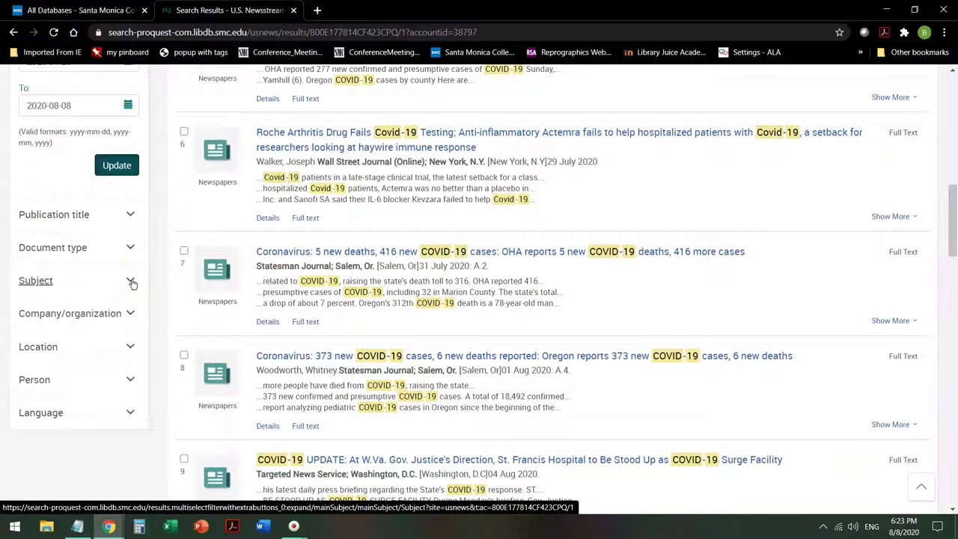
{"action": "left_click", "coordinate": [131, 282]}
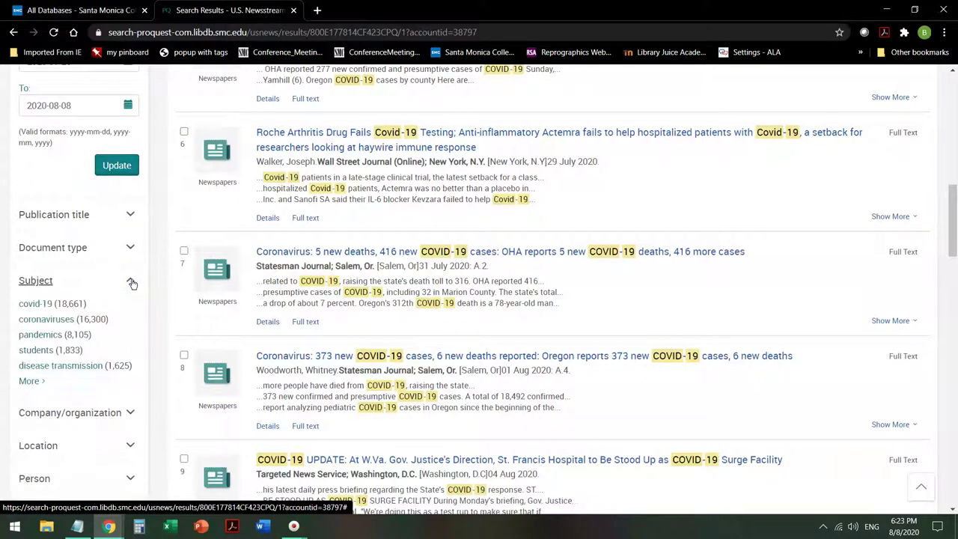
{"action": "left_click", "coordinate": [37, 308]}
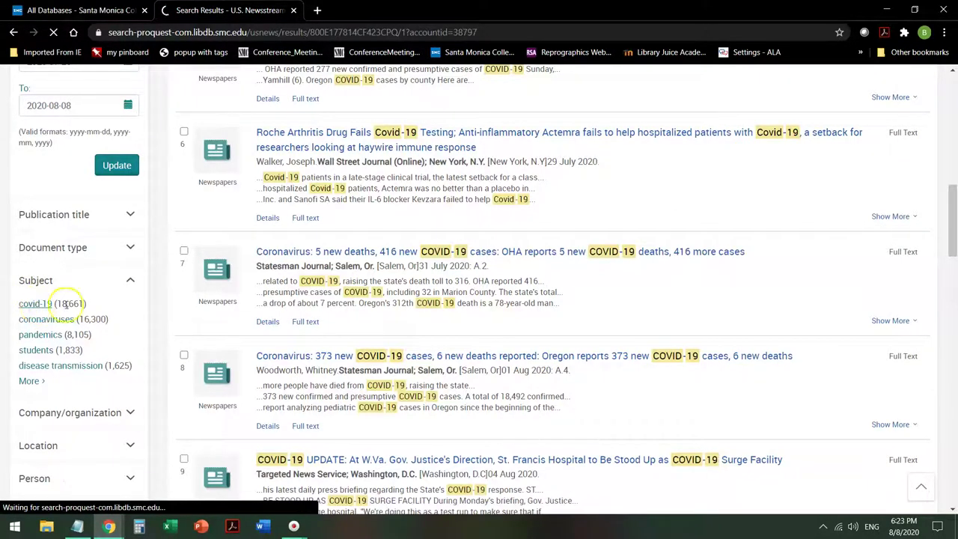
- Expand the Publication title facet to list the available titles
{"action": "left_click", "coordinate": [249, 290]}
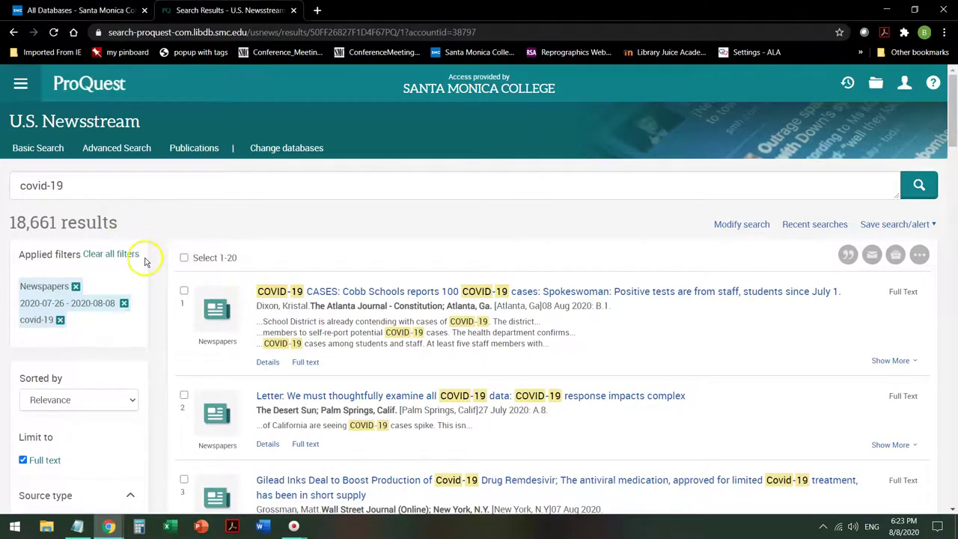
{"action": "scroll", "coordinate": [145, 266], "scroll_direction": "down", "scroll_amount": 4}
{"action": "scroll", "coordinate": [149, 271], "scroll_direction": "down", "scroll_amount": 2}
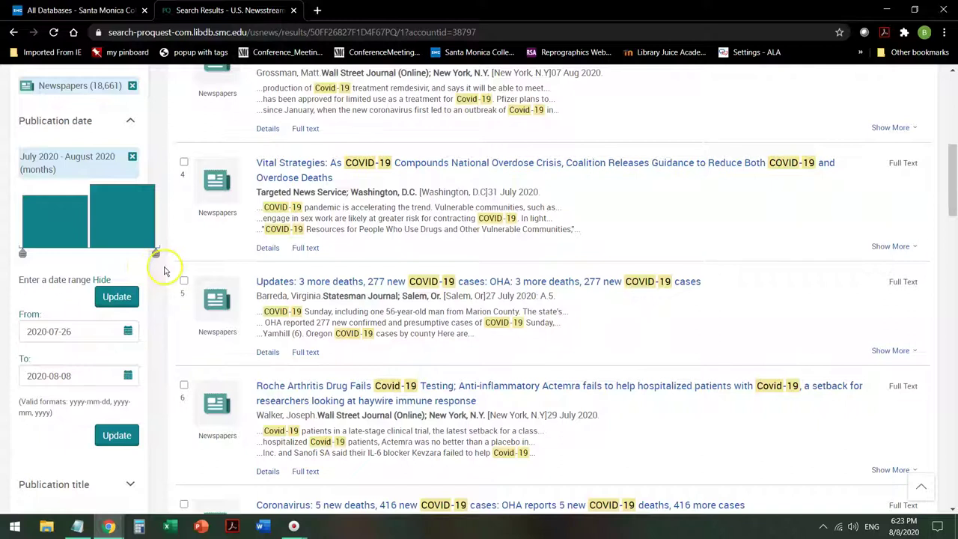
{"action": "scroll", "coordinate": [164, 273], "scroll_direction": "down", "scroll_amount": 3}
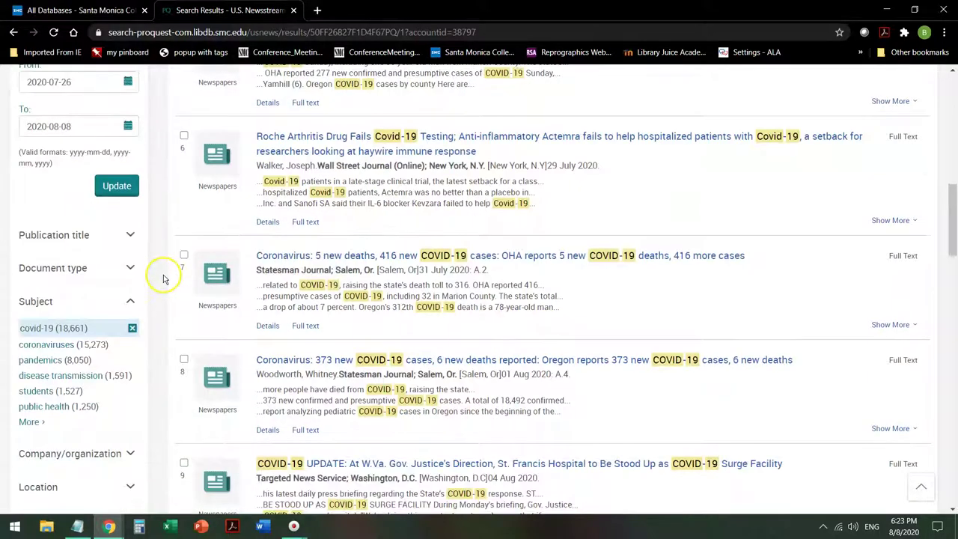
{"action": "scroll", "coordinate": [164, 279], "scroll_direction": "down", "scroll_amount": 2}
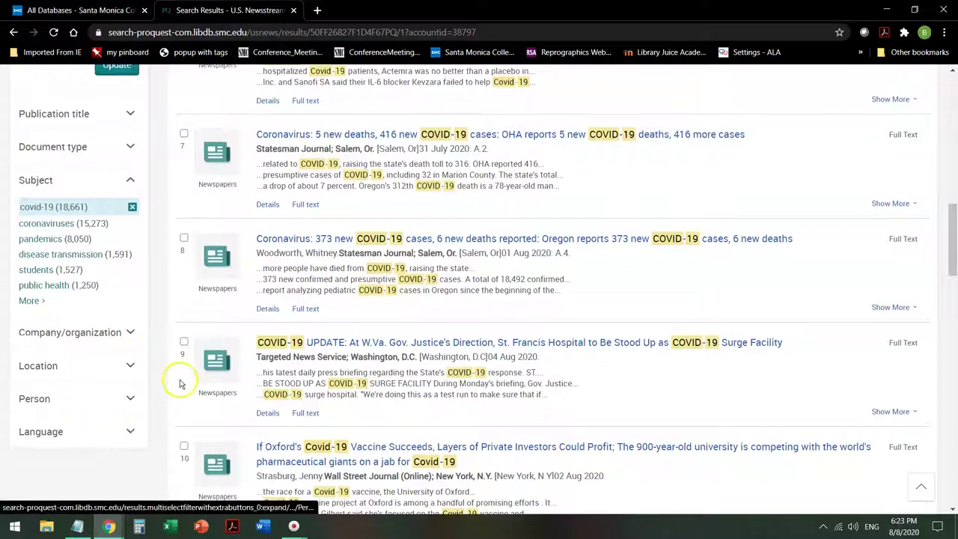
{"action": "scroll", "coordinate": [94, 184], "scroll_direction": "up", "scroll_amount": 1}
{"action": "left_click", "coordinate": [132, 172]}
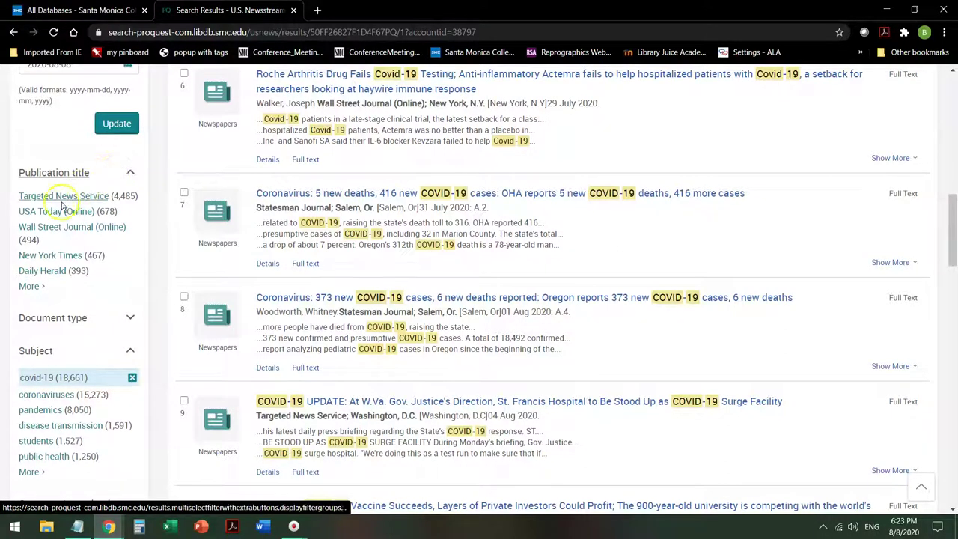
- Include only the Los Angeles Times from the full publication title list, leaving 294 articles
{"action": "left_click", "coordinate": [29, 287]}
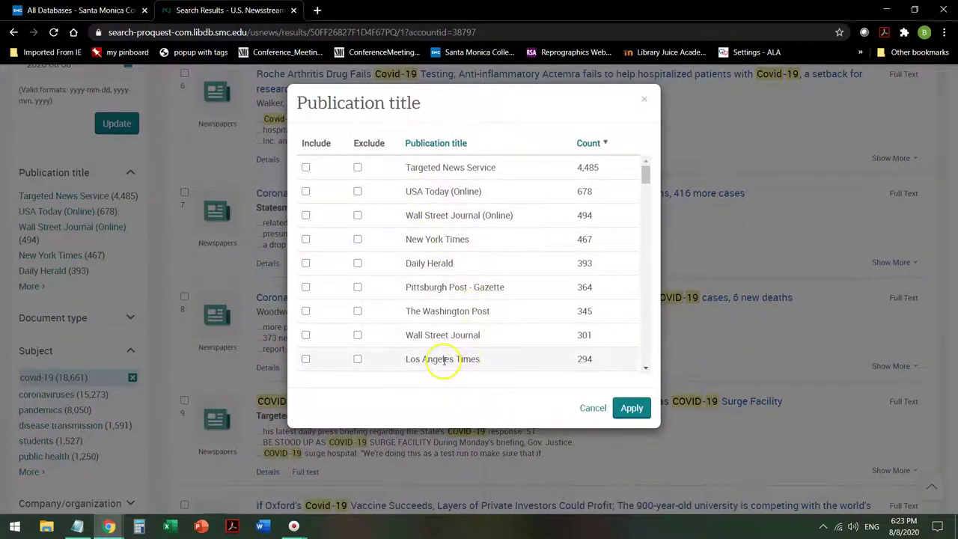
{"action": "left_click", "coordinate": [305, 359]}
{"action": "left_click", "coordinate": [635, 408]}
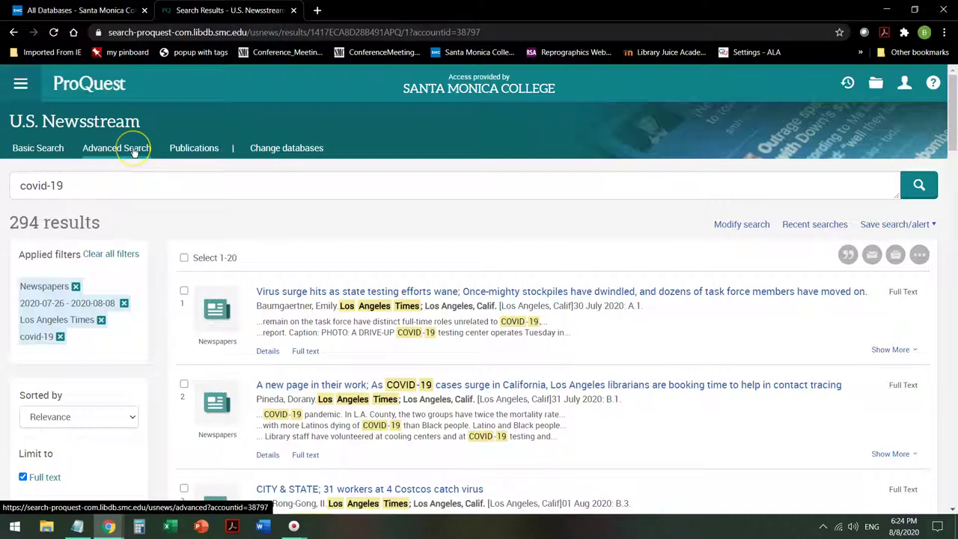
- Expand the Location facet and select Los Angeles California (76 articles)
{"action": "scroll", "coordinate": [133, 152], "scroll_direction": "down", "scroll_amount": 6}
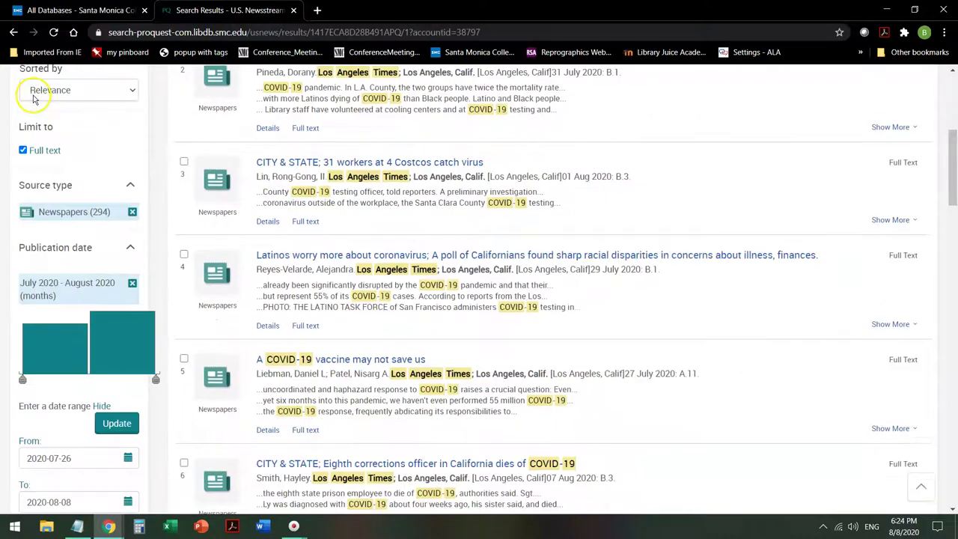
{"action": "scroll", "coordinate": [7, 124], "scroll_direction": "down", "scroll_amount": 6}
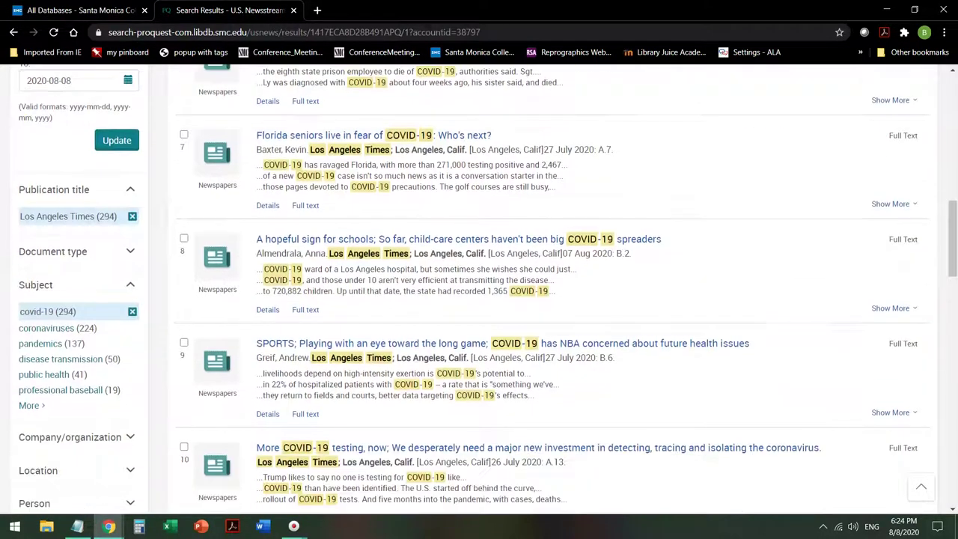
{"action": "scroll", "coordinate": [479, 292], "scroll_direction": "down", "scroll_amount": 1}
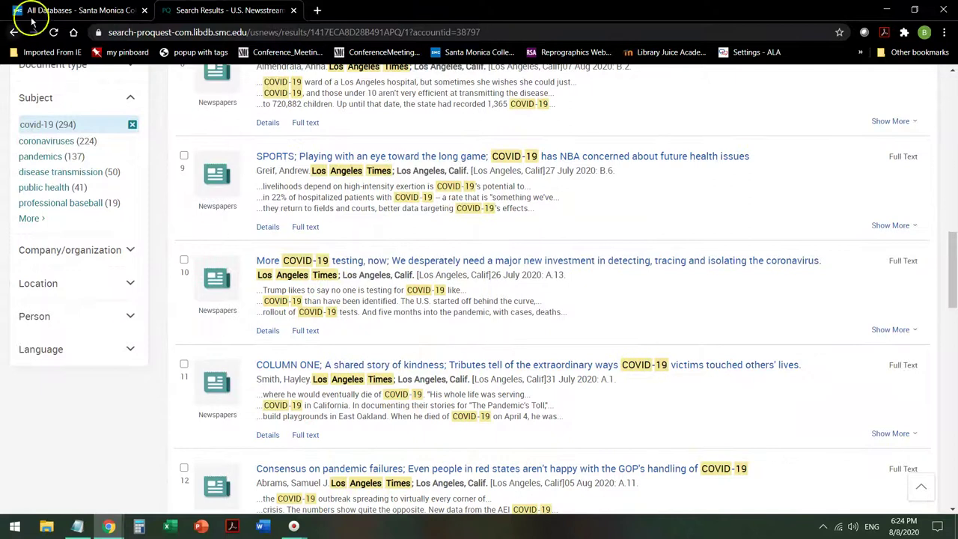
{"action": "left_click", "coordinate": [132, 283]}
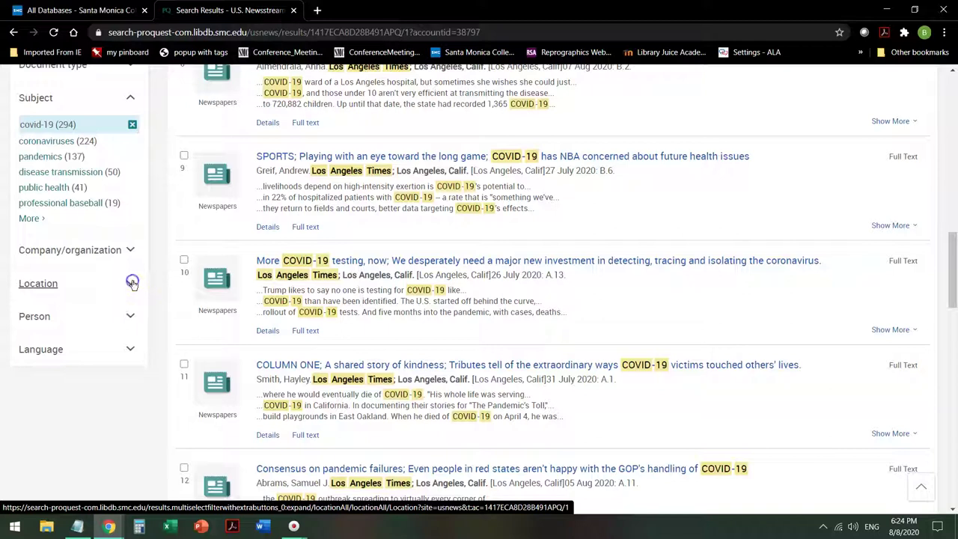
{"action": "left_click", "coordinate": [131, 285]}
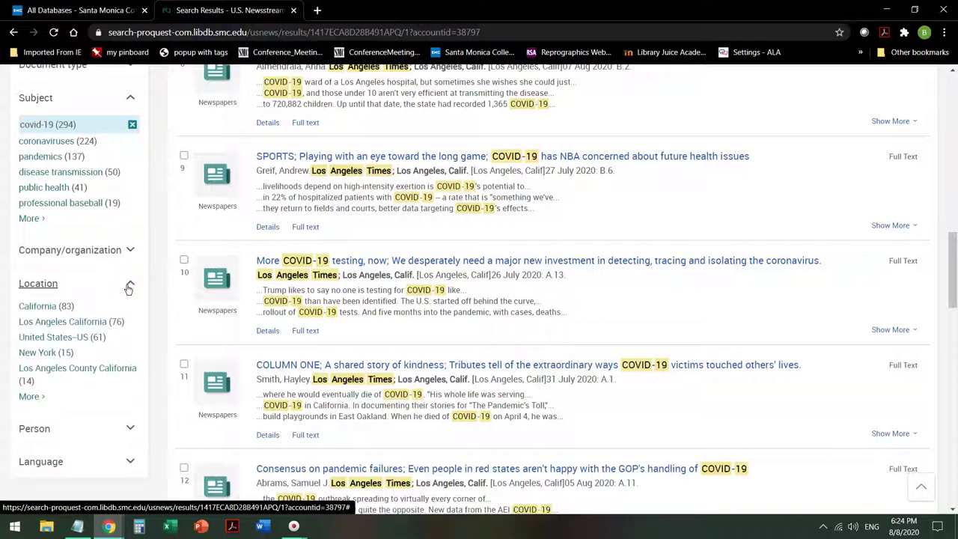
{"action": "left_click", "coordinate": [102, 324]}
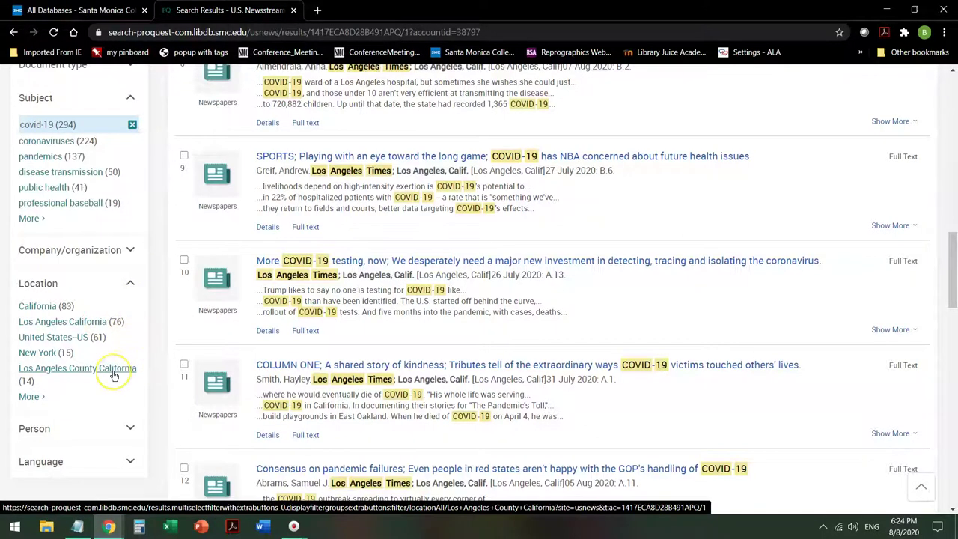
{"action": "left_click", "coordinate": [68, 324]}
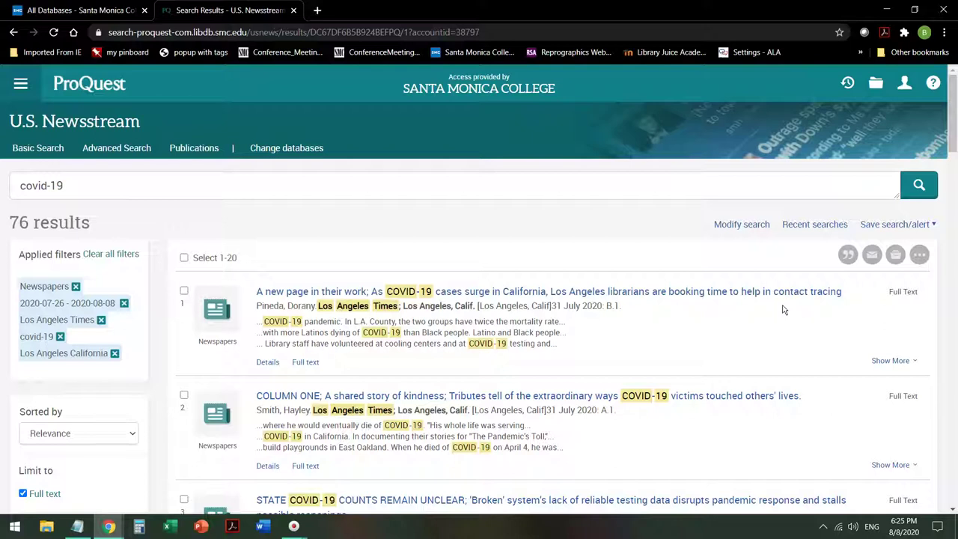
- Scroll through the 76 filtered Los Angeles Times covid-19 articles
{"action": "scroll", "coordinate": [783, 309], "scroll_direction": "down", "scroll_amount": 7}
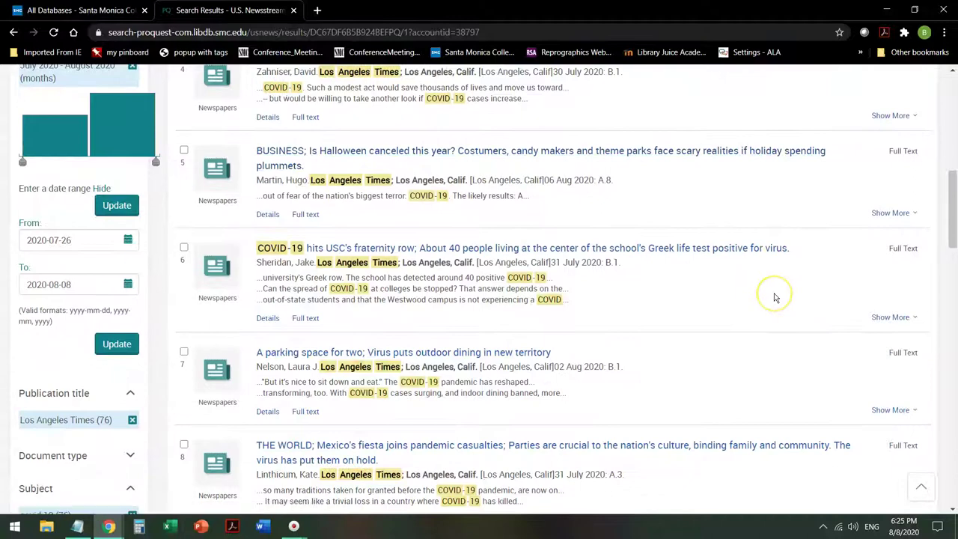
{"action": "scroll", "coordinate": [770, 296], "scroll_direction": "down", "scroll_amount": 3}
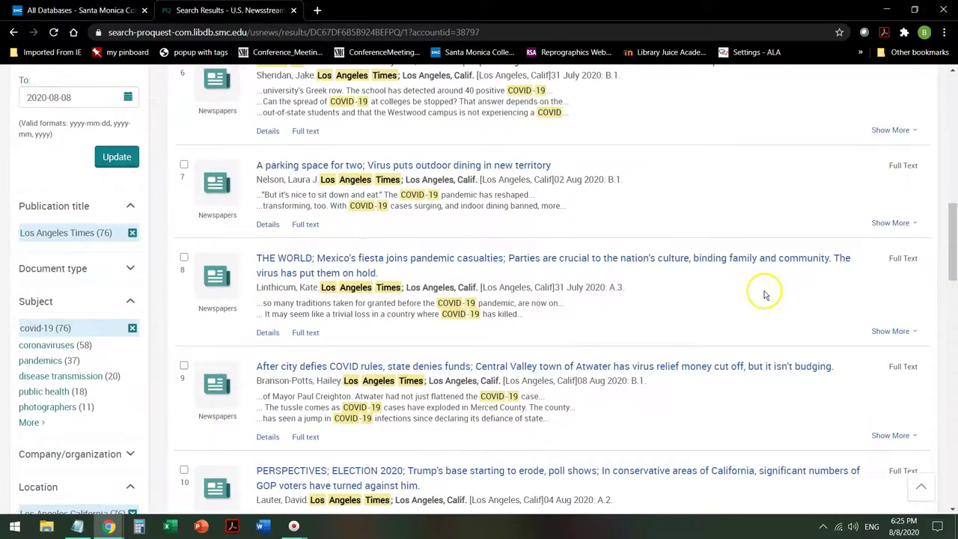
{"action": "scroll", "coordinate": [761, 293], "scroll_direction": "down", "scroll_amount": 3}
{"action": "scroll", "coordinate": [723, 288], "scroll_direction": "down", "scroll_amount": 2}
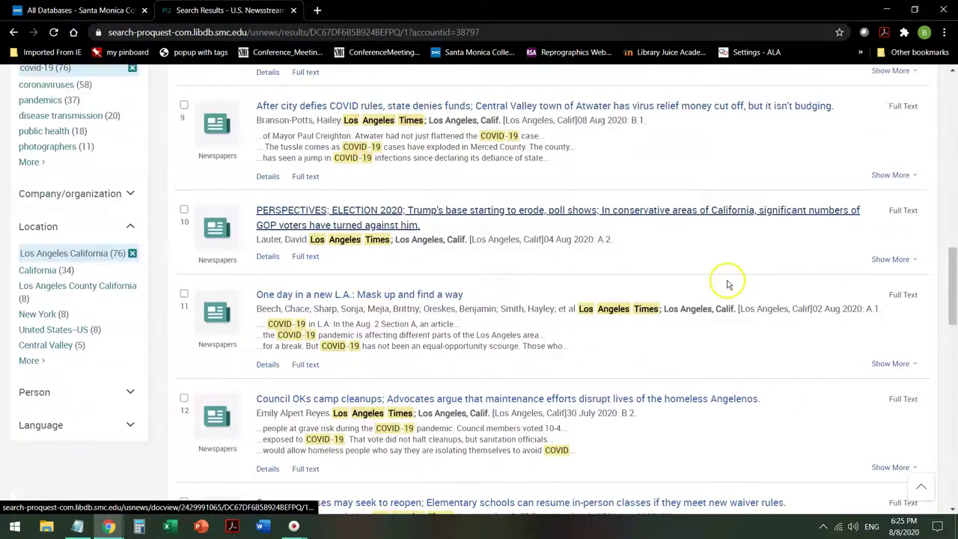
{"action": "scroll", "coordinate": [720, 281], "scroll_direction": "down", "scroll_amount": 2}
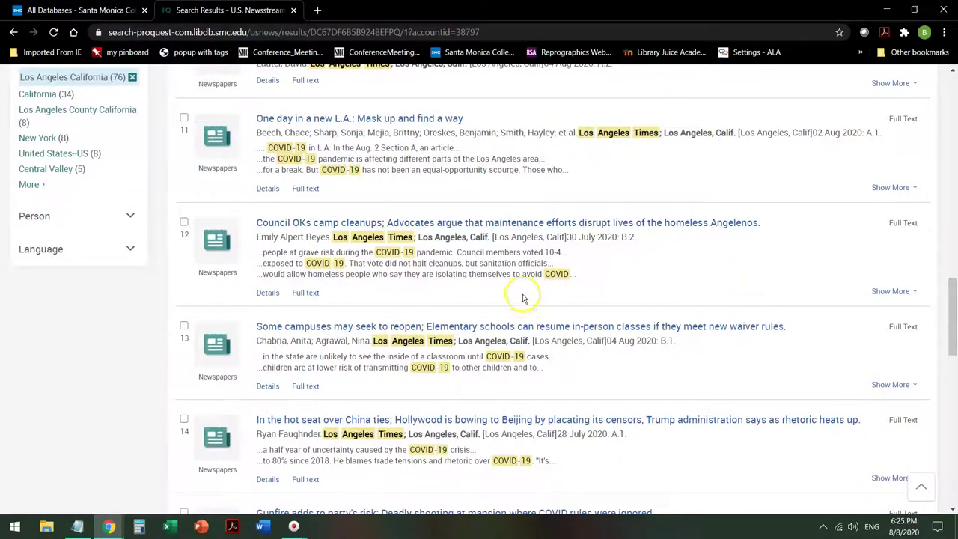
{"action": "left_click", "coordinate": [501, 327]}
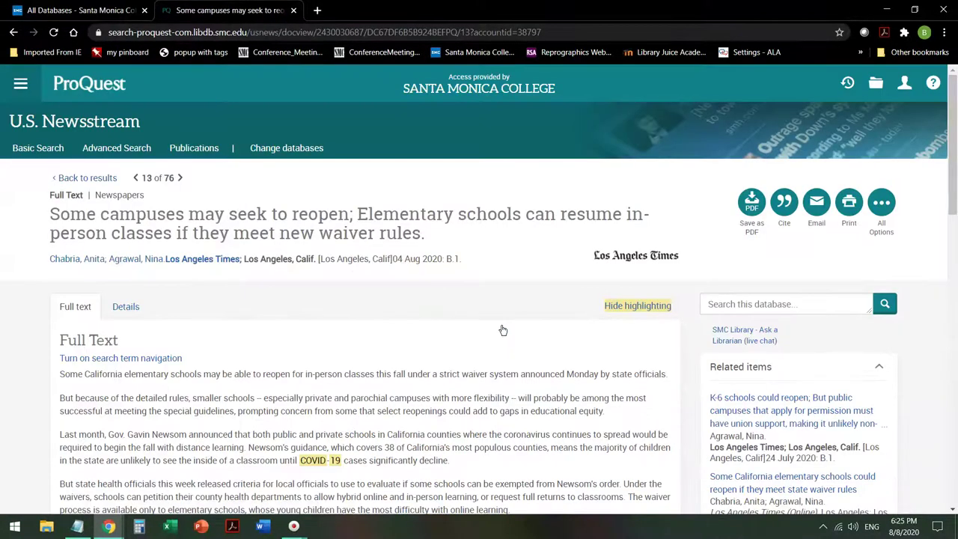
{"action": "scroll", "coordinate": [263, 303], "scroll_direction": "down", "scroll_amount": 2}
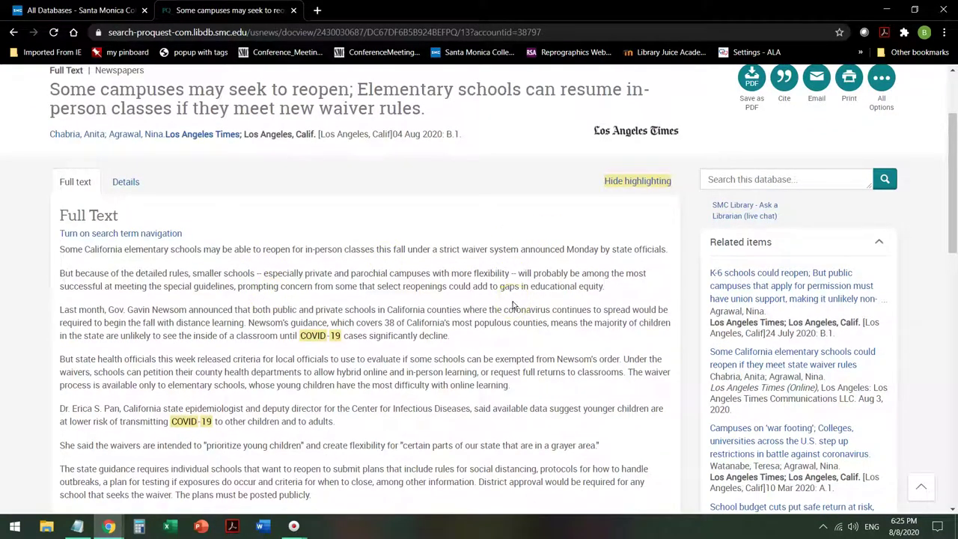
{"action": "scroll", "coordinate": [435, 308], "scroll_direction": "down", "scroll_amount": 15}
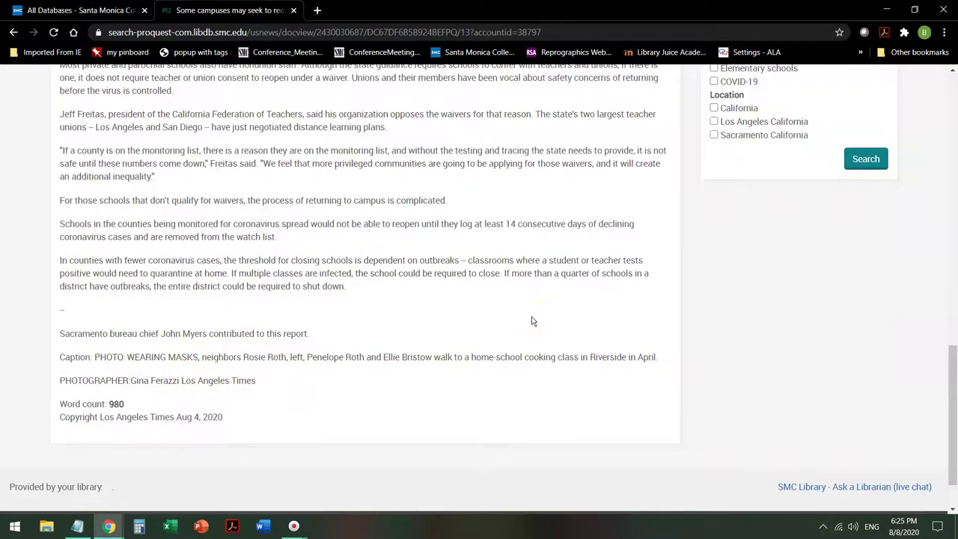
{"action": "scroll", "coordinate": [486, 312], "scroll_direction": "up", "scroll_amount": 12}
{"action": "scroll", "coordinate": [485, 311], "scroll_direction": "up", "scroll_amount": 1}
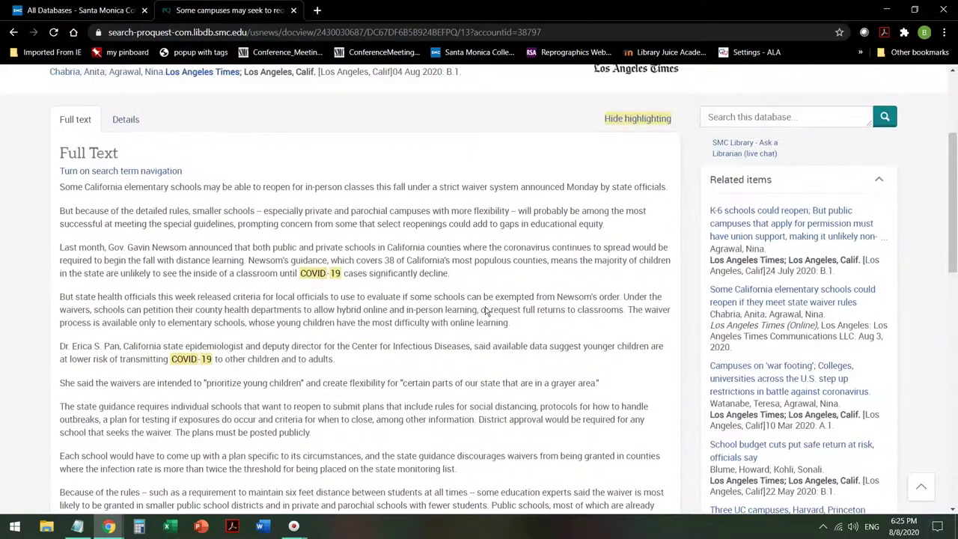
{"action": "left_click", "coordinate": [476, 318]}
{"action": "left_click", "coordinate": [481, 305]}
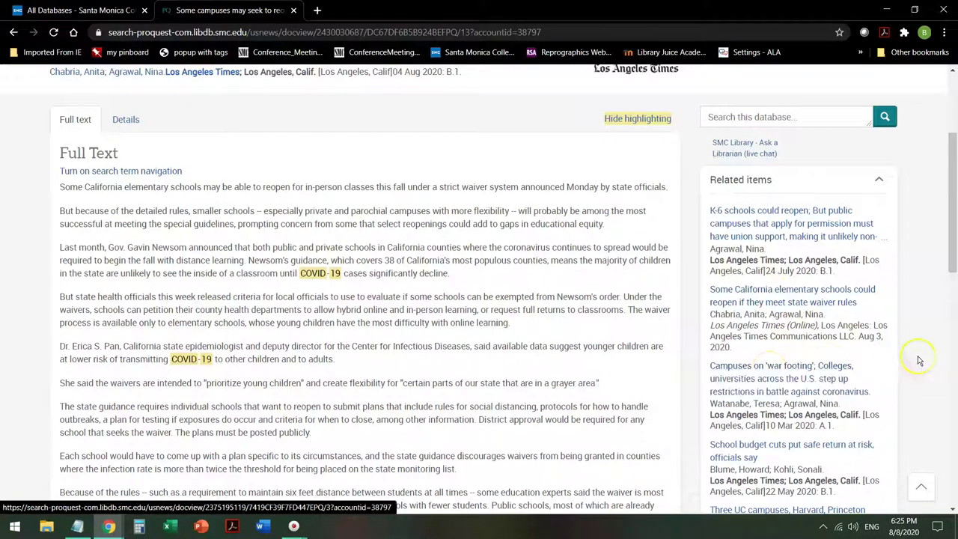
{"action": "scroll", "coordinate": [920, 360], "scroll_direction": "down", "scroll_amount": 5}
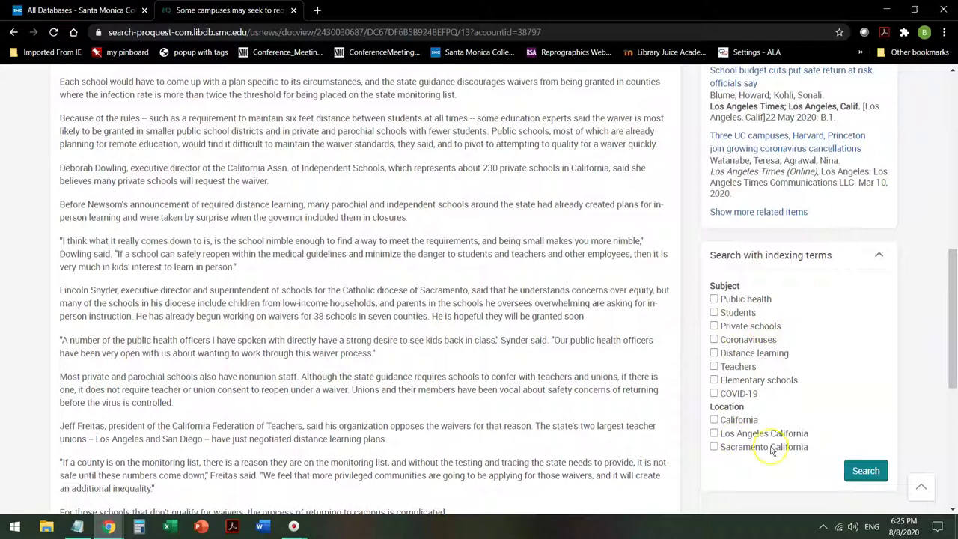
{"action": "scroll", "coordinate": [915, 400], "scroll_direction": "down", "scroll_amount": 2}
{"action": "scroll", "coordinate": [915, 396], "scroll_direction": "up", "scroll_amount": 12}
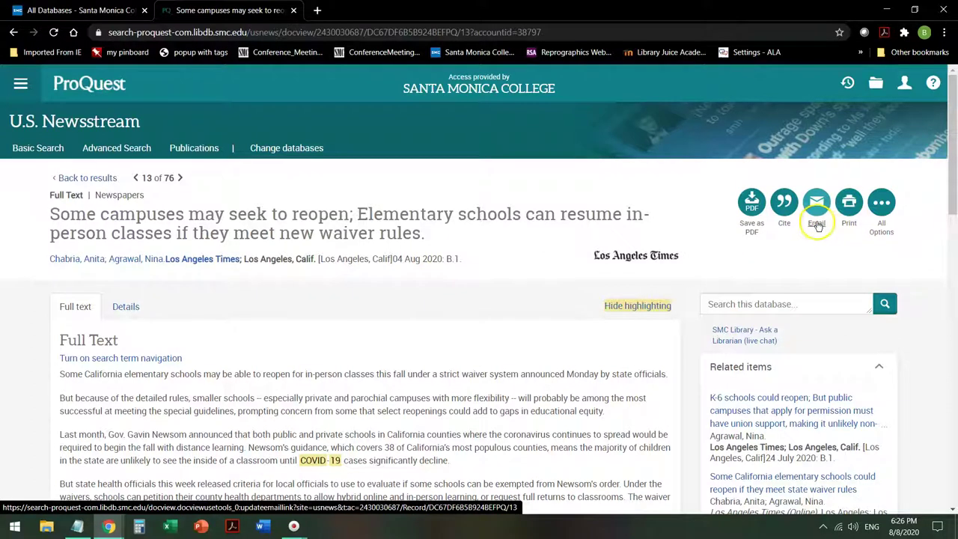
- Set the article's email to append bibliographic citations in MLA 7th Edition style
{"action": "left_click", "coordinate": [818, 226]}
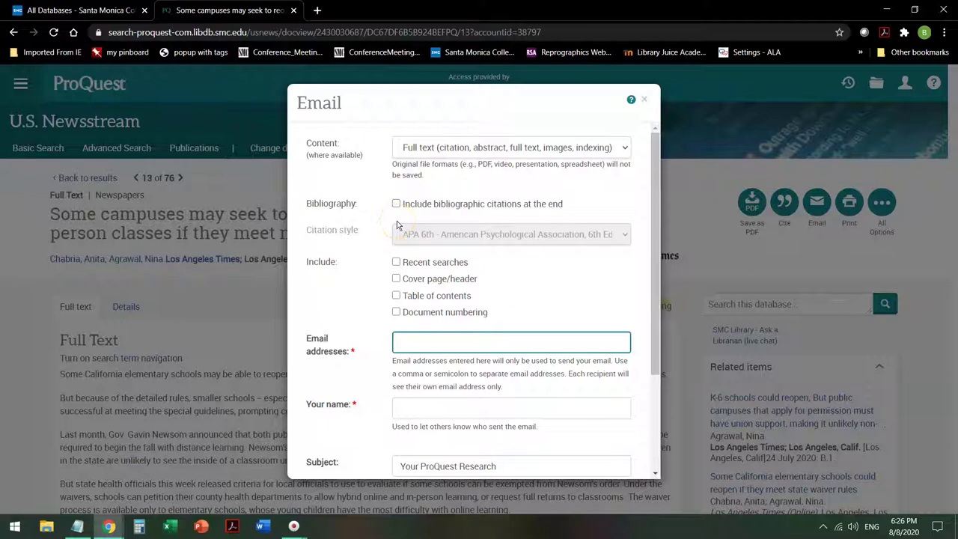
{"action": "left_click", "coordinate": [396, 208]}
{"action": "left_click", "coordinate": [397, 205]}
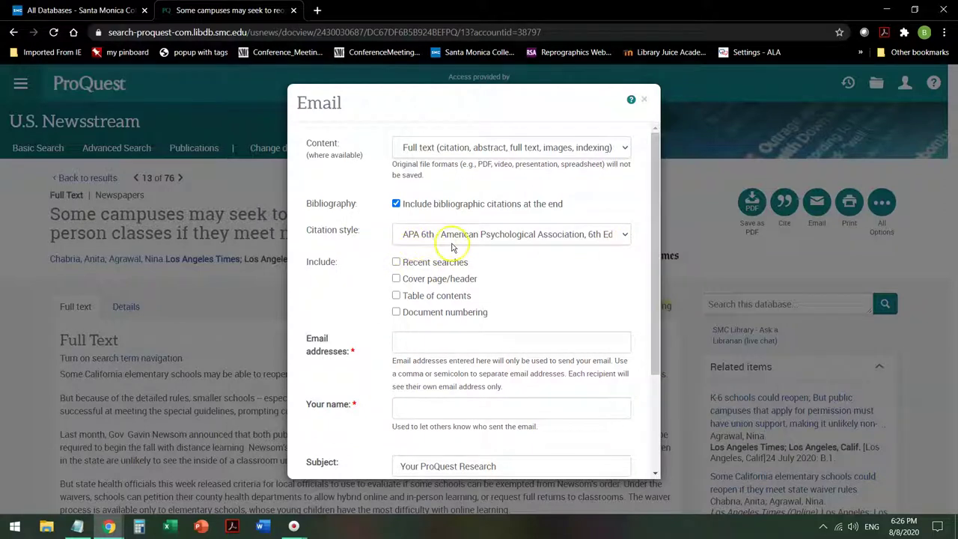
{"action": "left_click", "coordinate": [625, 235]}
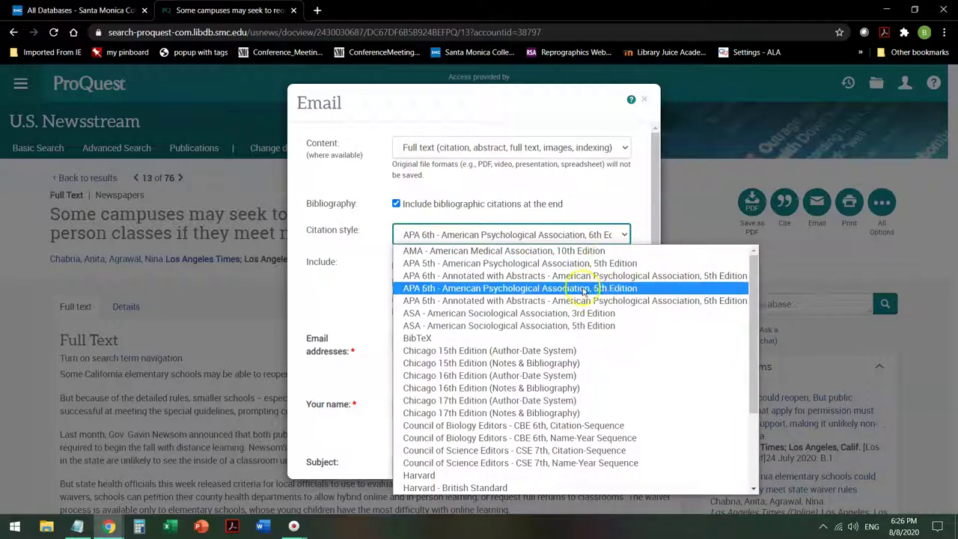
{"action": "scroll", "coordinate": [575, 301], "scroll_direction": "down", "scroll_amount": 3}
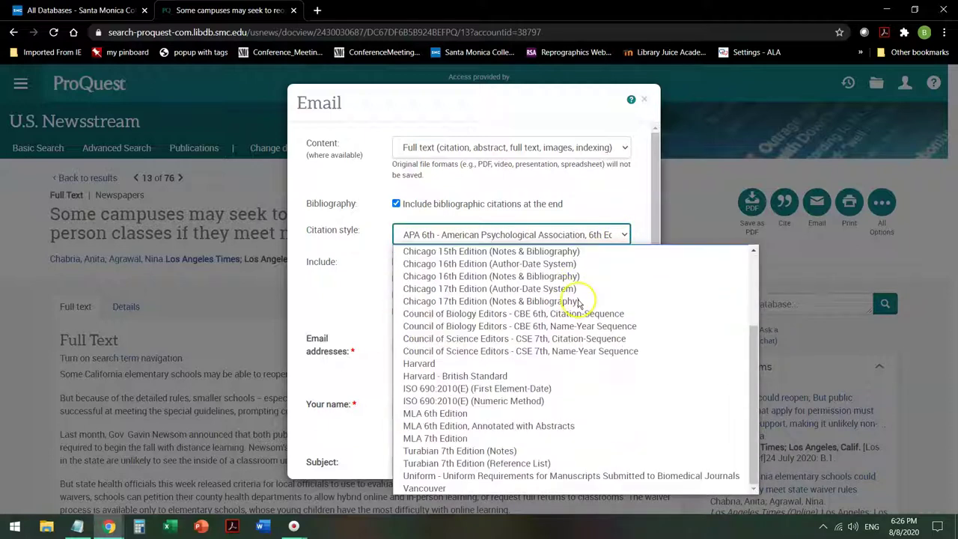
{"action": "left_click", "coordinate": [489, 435]}
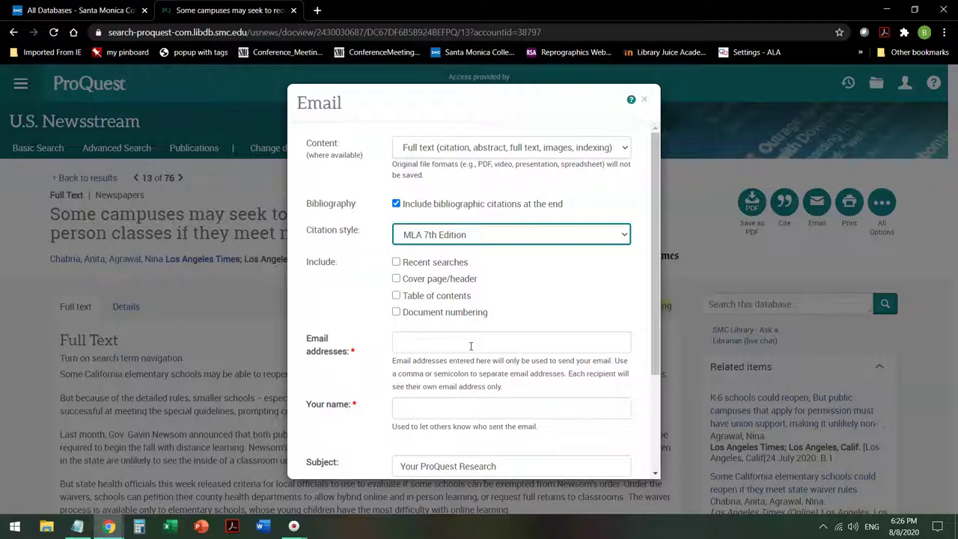
- Email the article to the saved recipient address with the subject 'covid-19'
{"action": "left_click", "coordinate": [436, 343]}
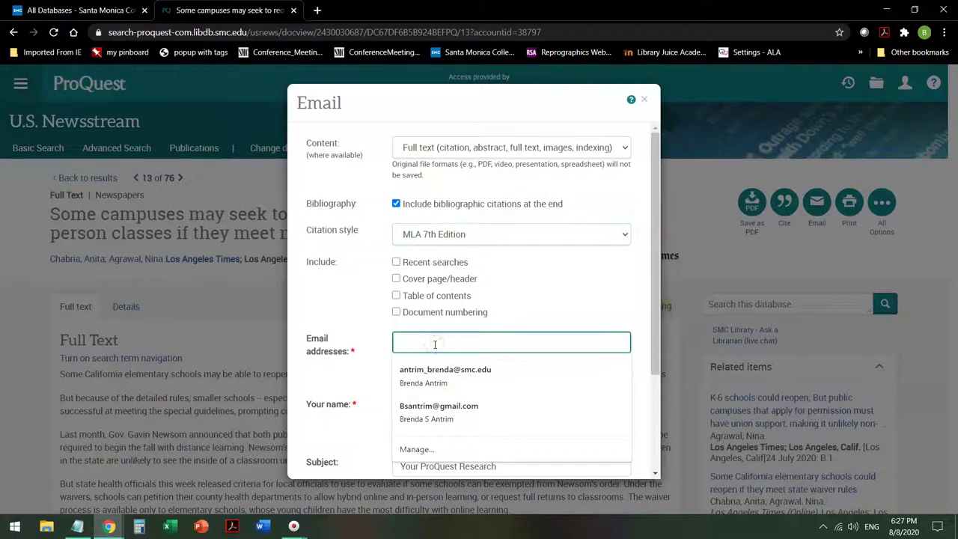
{"action": "left_click", "coordinate": [438, 383]}
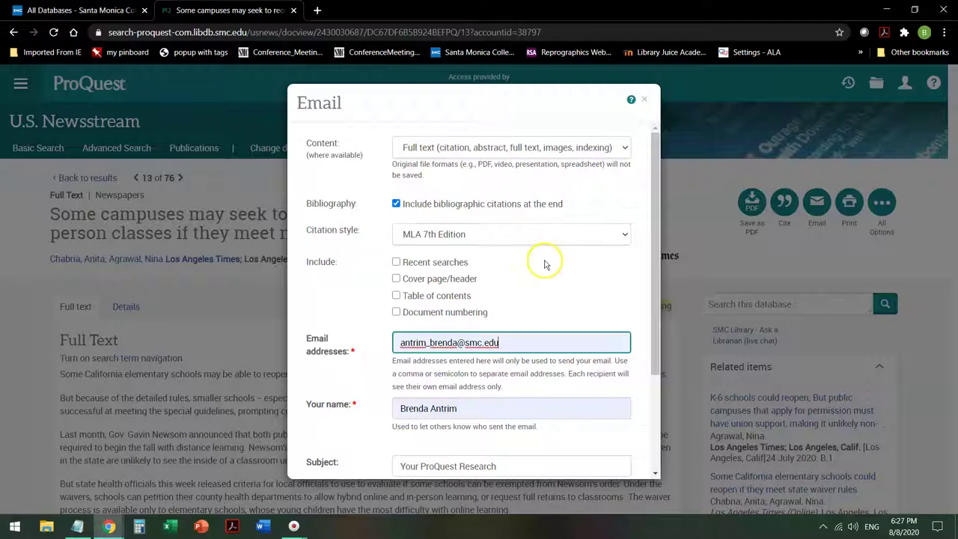
{"action": "scroll", "coordinate": [548, 264], "scroll_direction": "down", "scroll_amount": 1}
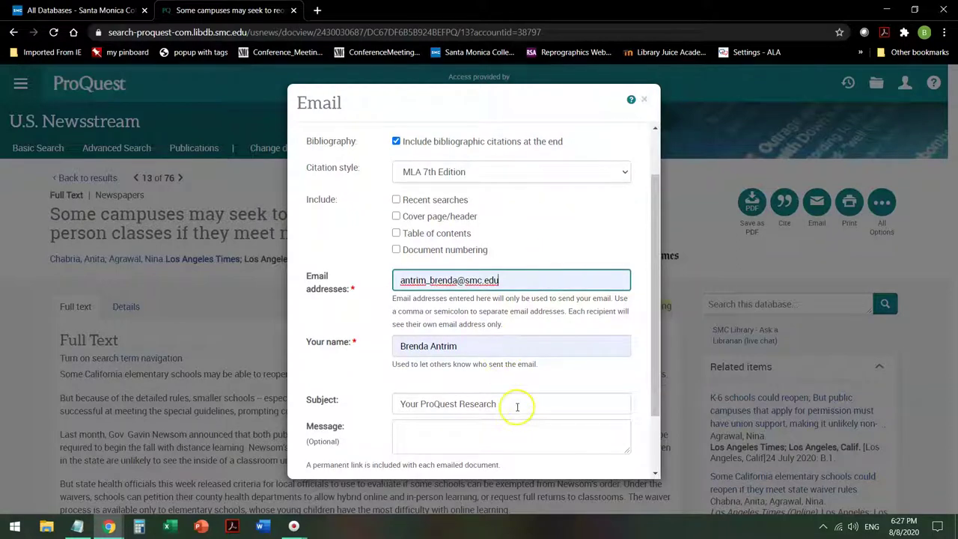
{"action": "left_click_drag", "start_coordinate": [515, 407], "coordinate": [342, 403]}
{"action": "type", "text": "c"}
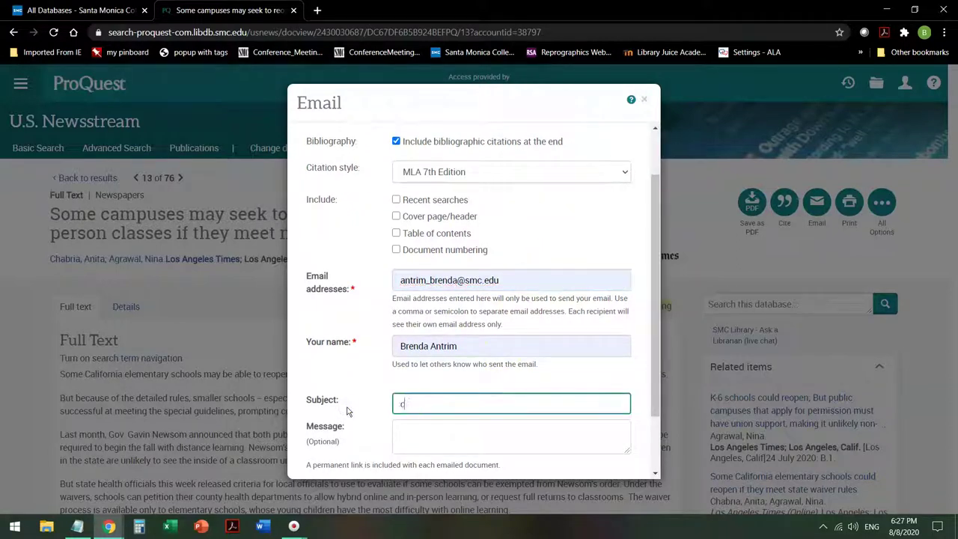
{"action": "type", "text": "ovid-19"}
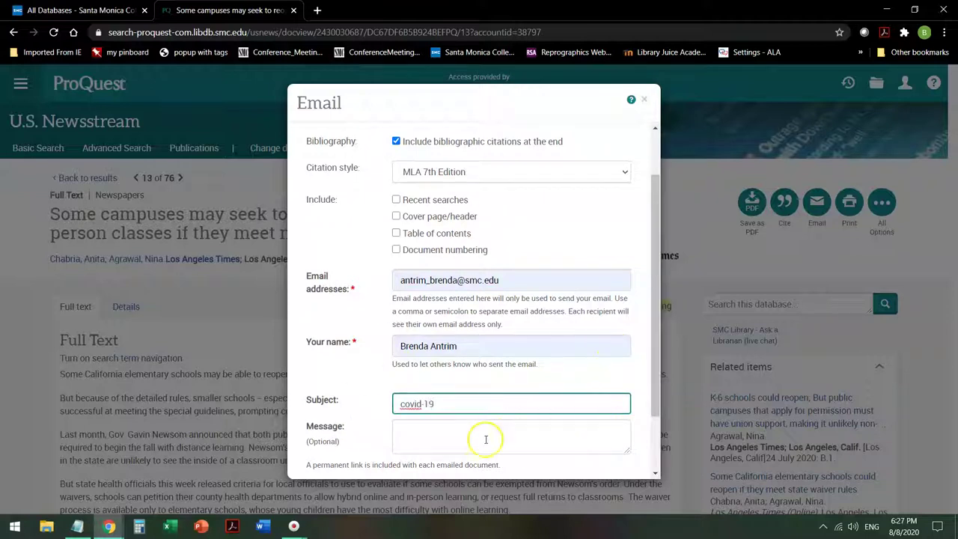
{"action": "scroll", "coordinate": [481, 434], "scroll_direction": "down", "scroll_amount": 1}
{"action": "scroll", "coordinate": [482, 430], "scroll_direction": "down", "scroll_amount": 1}
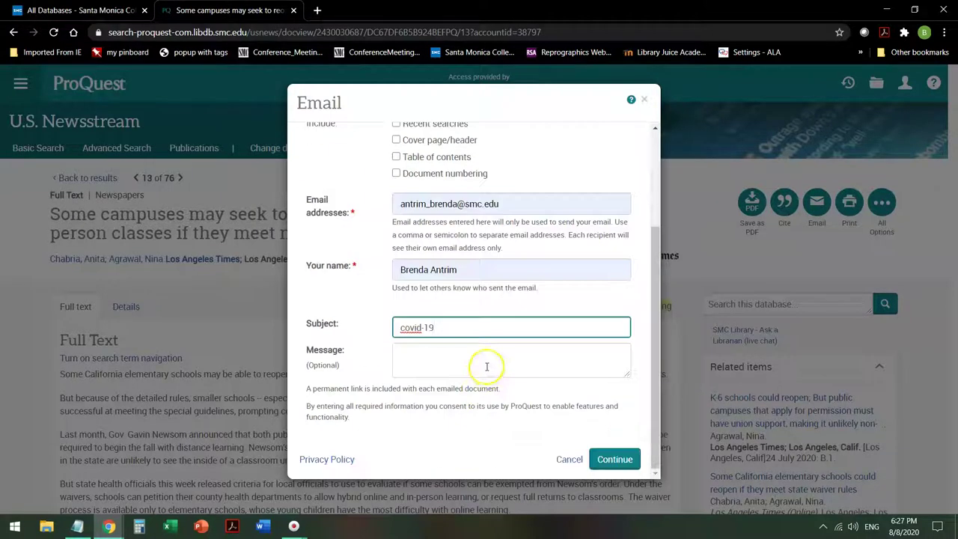
{"action": "left_click", "coordinate": [621, 458]}
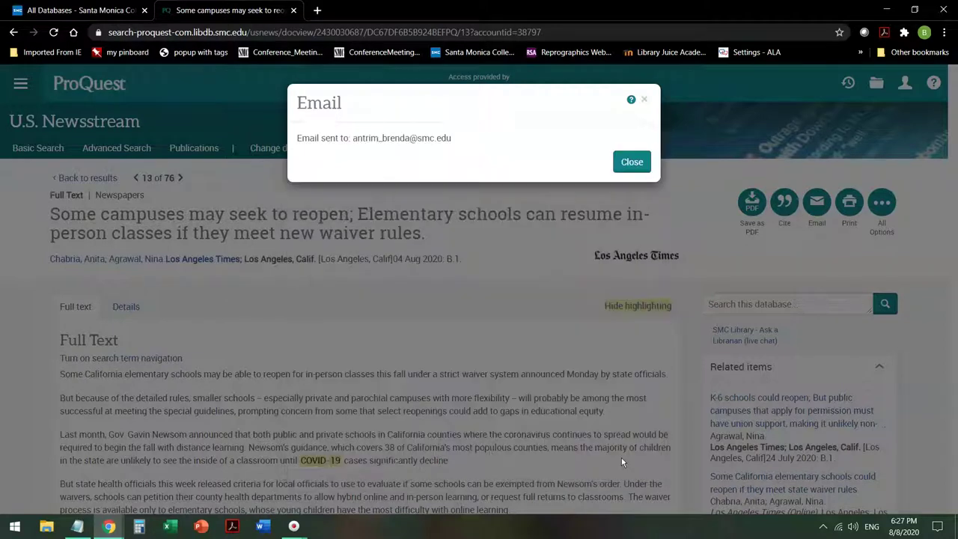
- Close the email confirmation and return to the 76 filtered Los Angeles Times results
{"action": "left_click", "coordinate": [631, 167]}
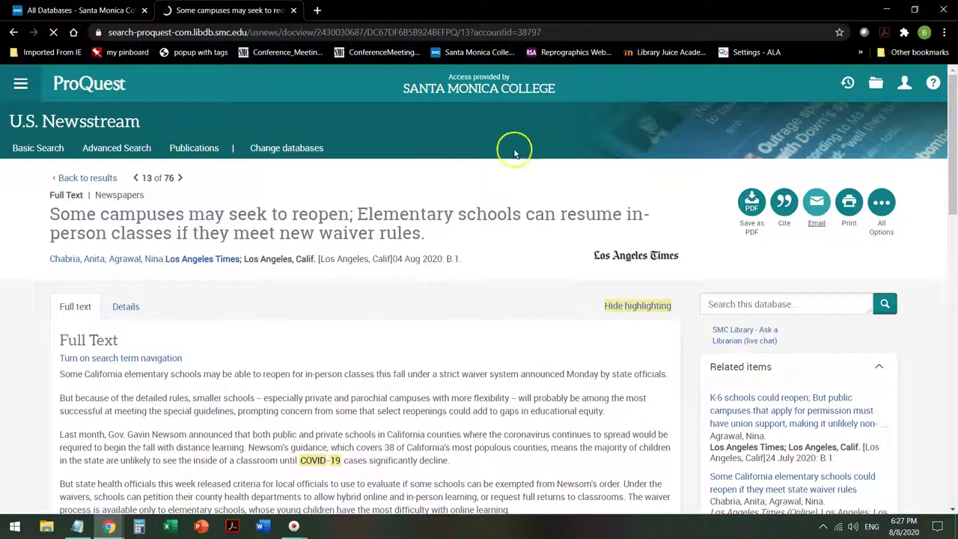
{"action": "left_click", "coordinate": [76, 182]}
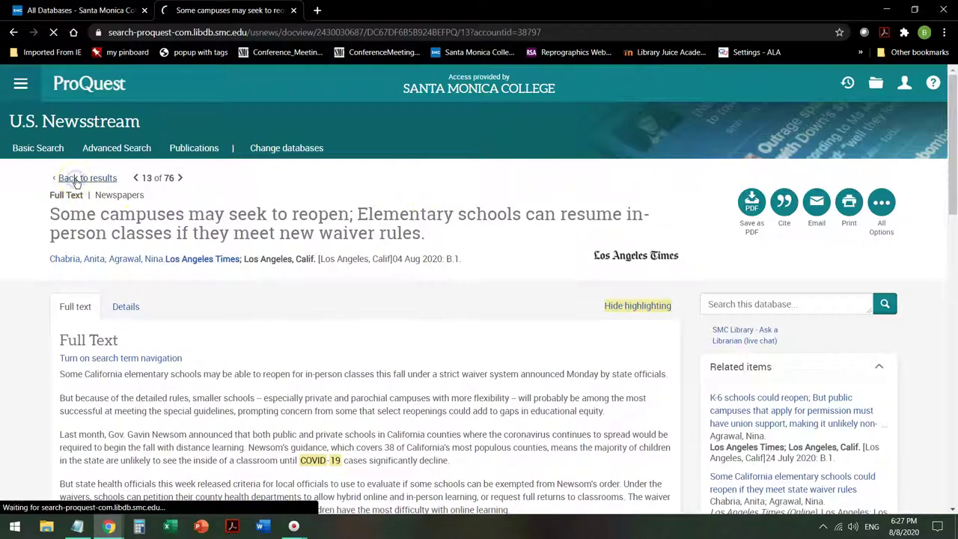
{"action": "scroll", "coordinate": [583, 241], "scroll_direction": "down", "scroll_amount": 3}
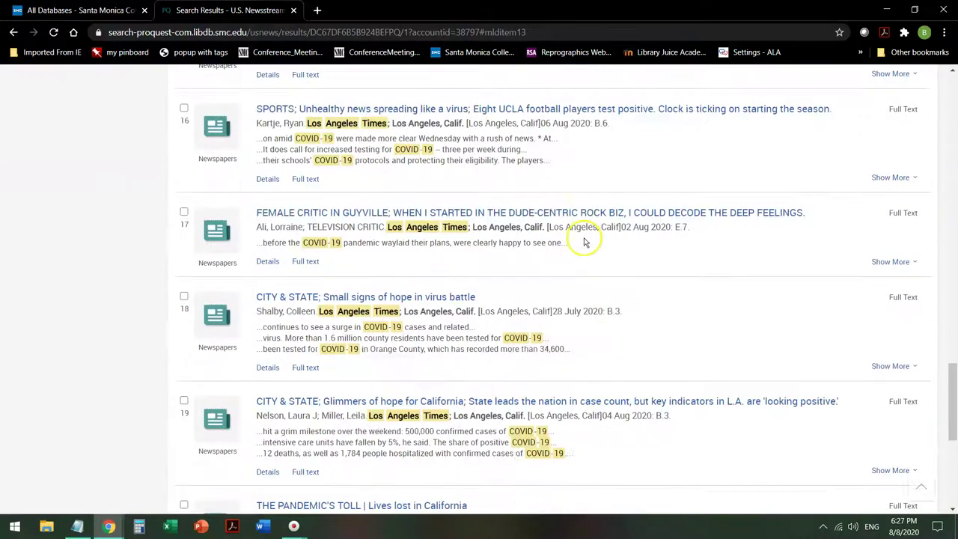
{"action": "scroll", "coordinate": [587, 243], "scroll_direction": "down", "scroll_amount": 3}
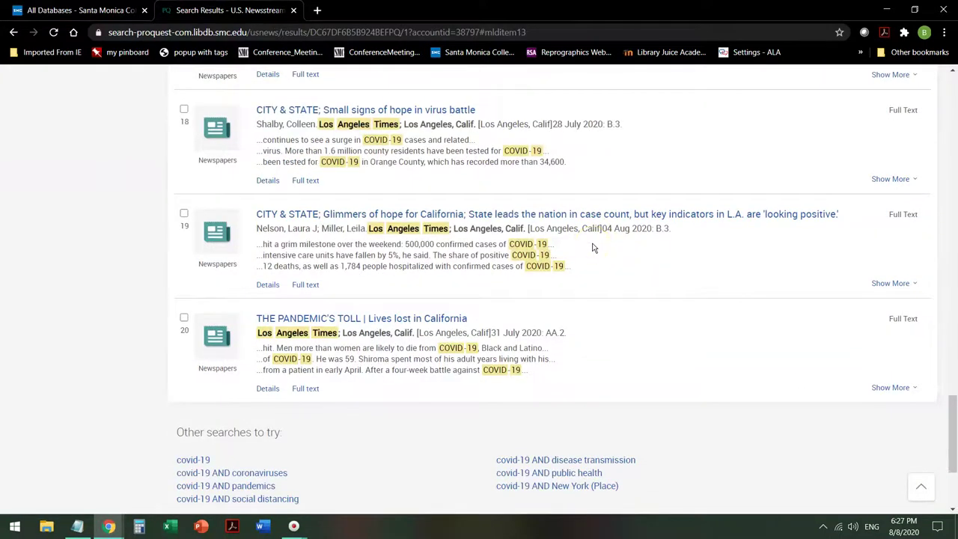
{"action": "scroll", "coordinate": [592, 247], "scroll_direction": "up", "scroll_amount": 15}
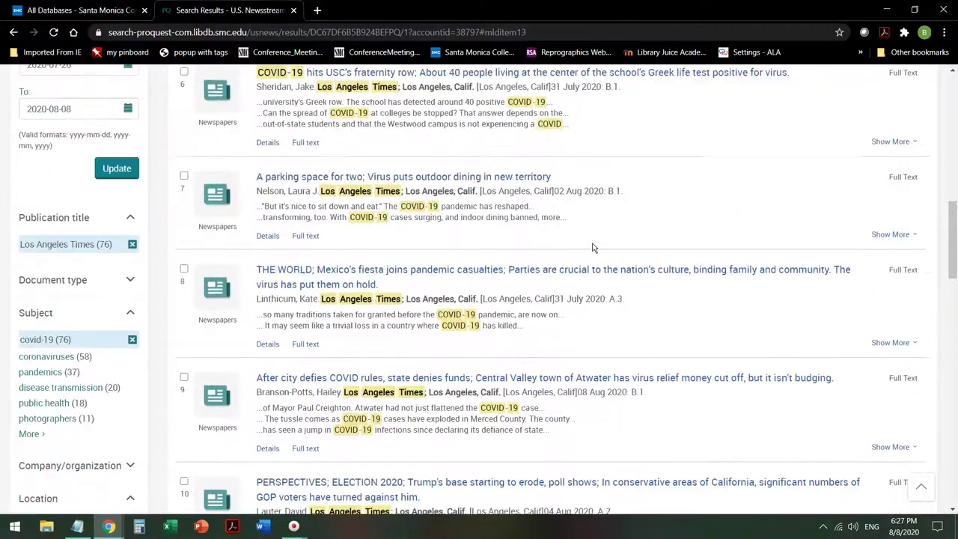
{"action": "scroll", "coordinate": [592, 247], "scroll_direction": "up", "scroll_amount": 7}
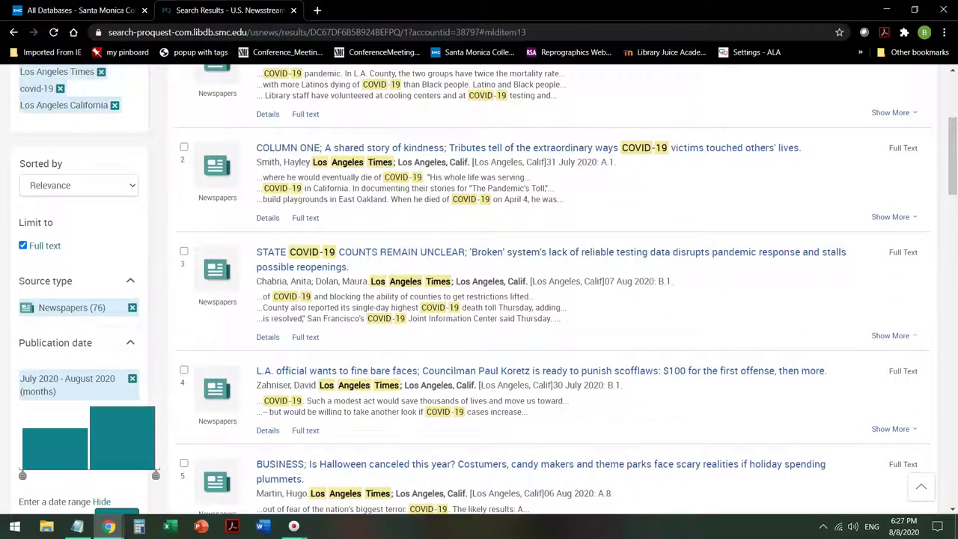
- In a new tab, go to the SMC Library website and select Ask a Librarian
{"action": "left_click", "coordinate": [318, 10]}
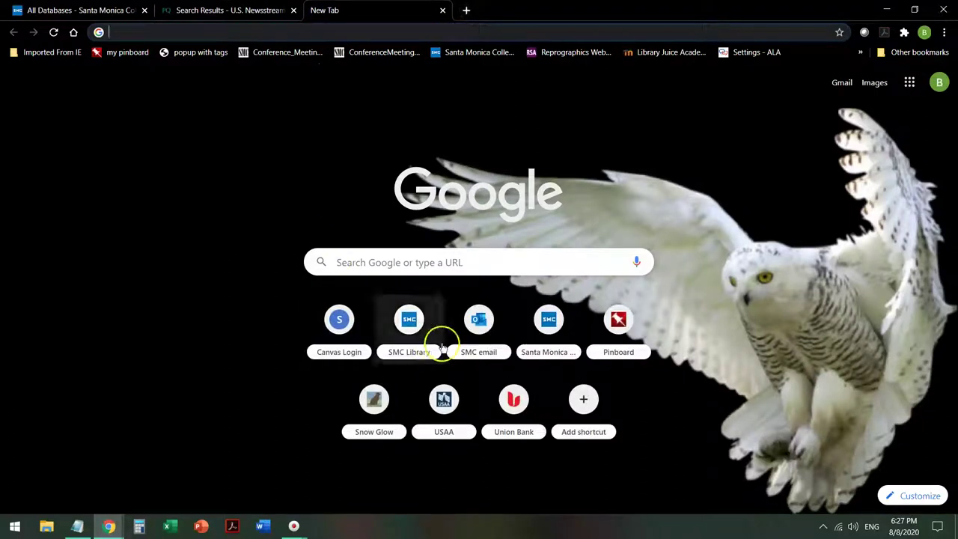
{"action": "left_click", "coordinate": [413, 322]}
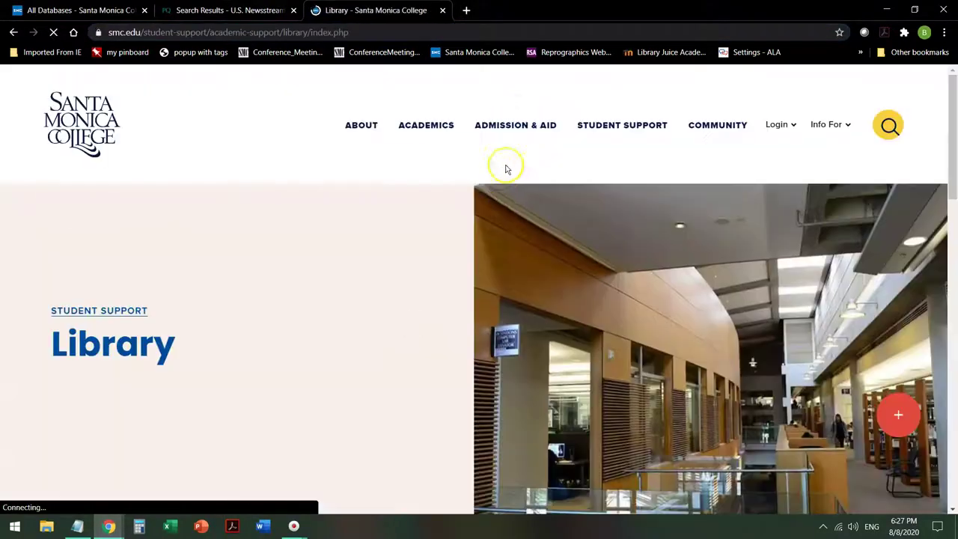
{"action": "scroll", "coordinate": [338, 260], "scroll_direction": "down", "scroll_amount": 2}
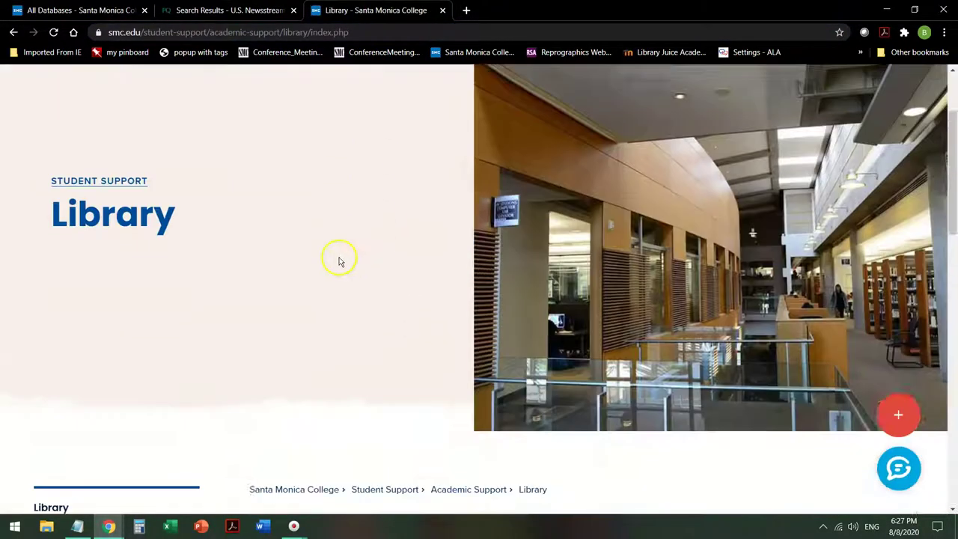
{"action": "scroll", "coordinate": [337, 259], "scroll_direction": "down", "scroll_amount": 6}
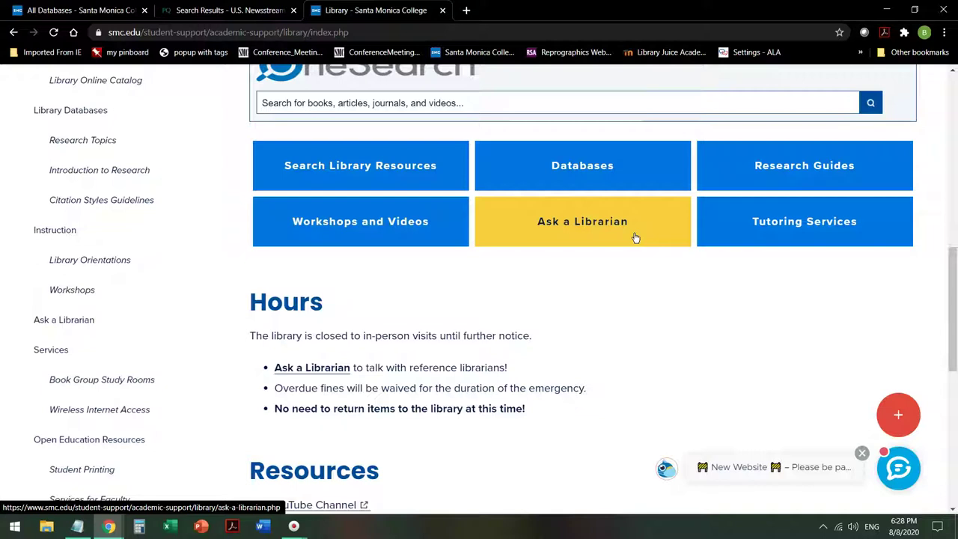
{"action": "left_click", "coordinate": [566, 225]}
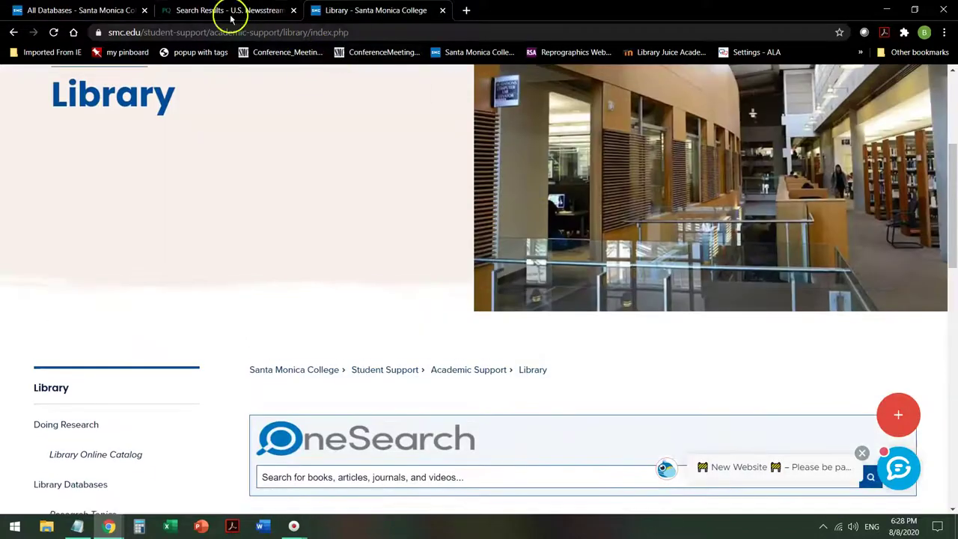
- Review the ProQuest results list, then return to the SMC Library home page
{"action": "left_click", "coordinate": [225, 12]}
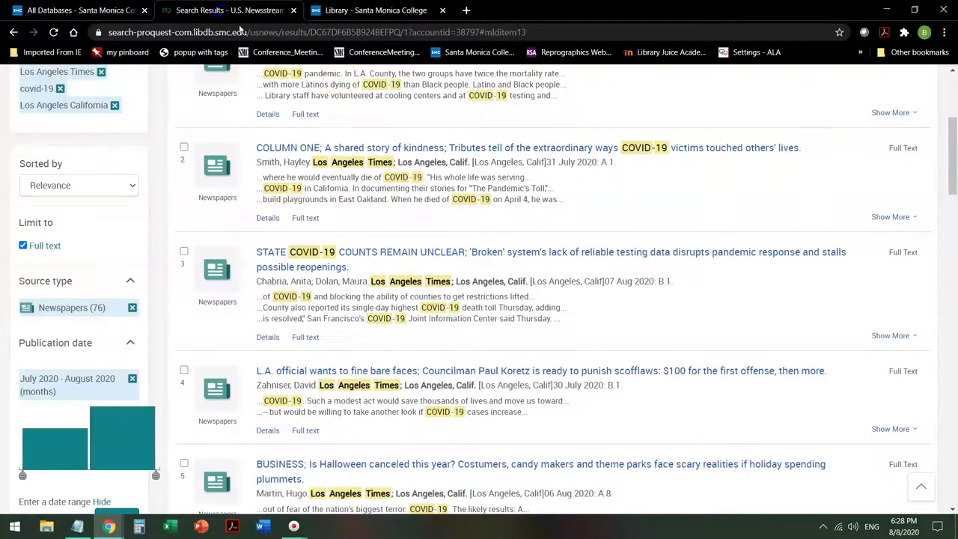
{"action": "scroll", "coordinate": [706, 154], "scroll_direction": "up", "scroll_amount": 3}
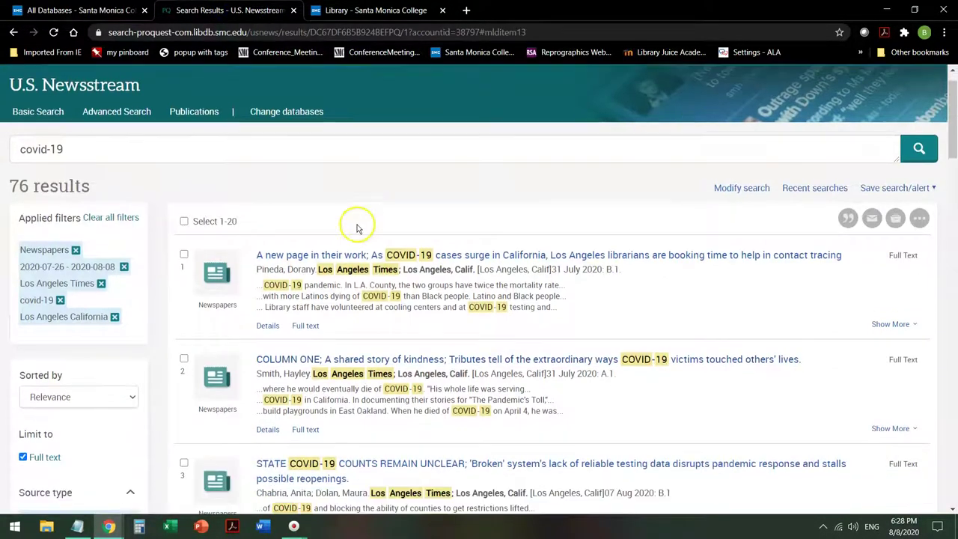
{"action": "scroll", "coordinate": [357, 228], "scroll_direction": "down", "scroll_amount": 15}
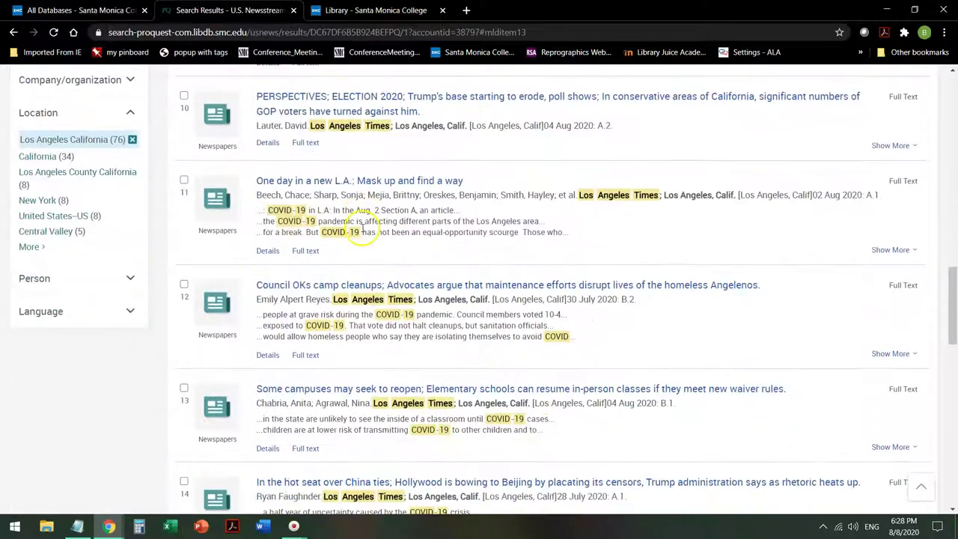
{"action": "scroll", "coordinate": [363, 228], "scroll_direction": "down", "scroll_amount": 5}
{"action": "scroll", "coordinate": [363, 224], "scroll_direction": "up", "scroll_amount": 4}
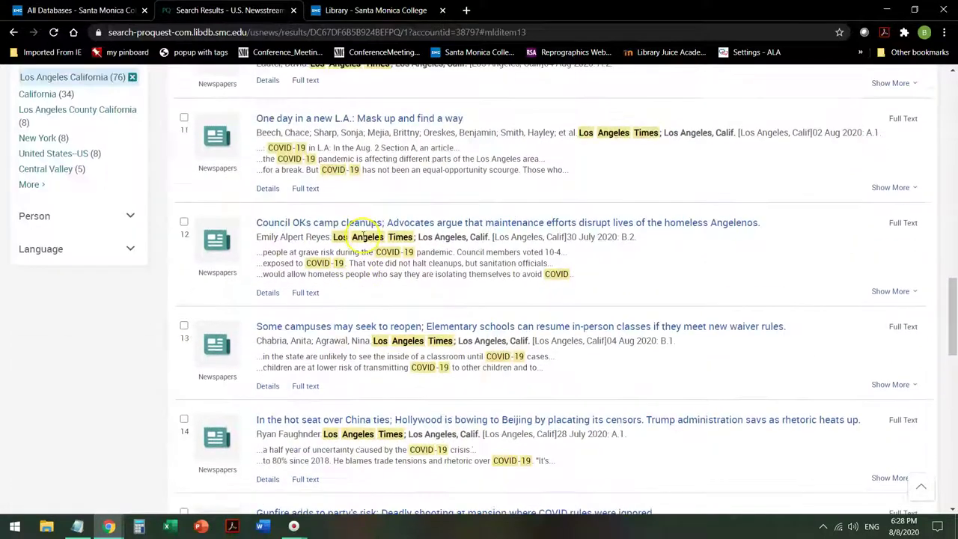
{"action": "left_click", "coordinate": [367, 10]}
{"action": "scroll", "coordinate": [479, 359], "scroll_direction": "down", "scroll_amount": 3}
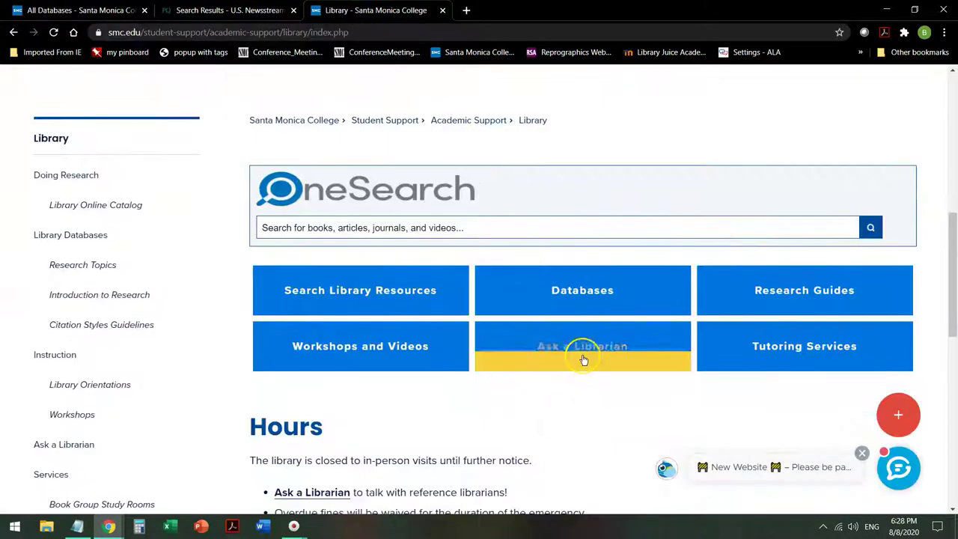